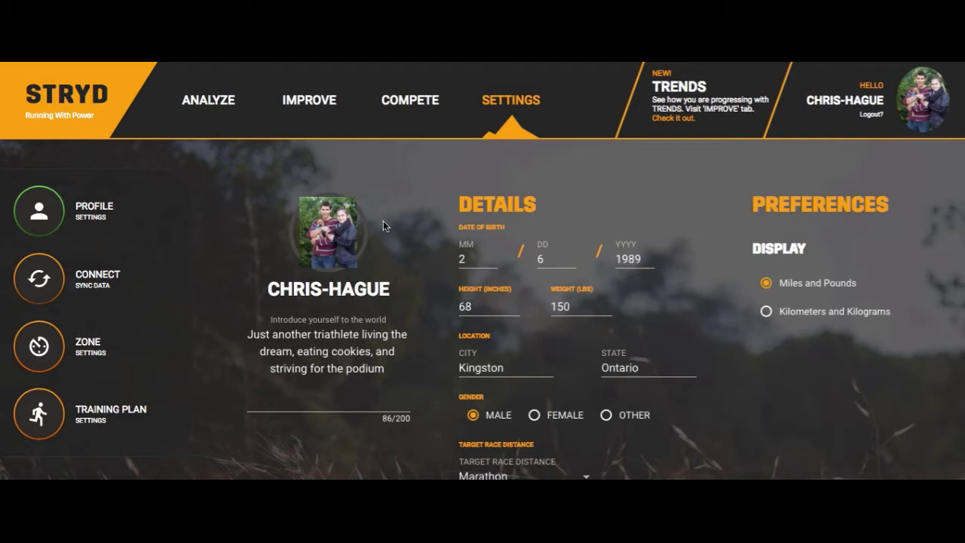
Review the personal details and display preferences in the profile settings.
scroll(383, 220, "down", 1)
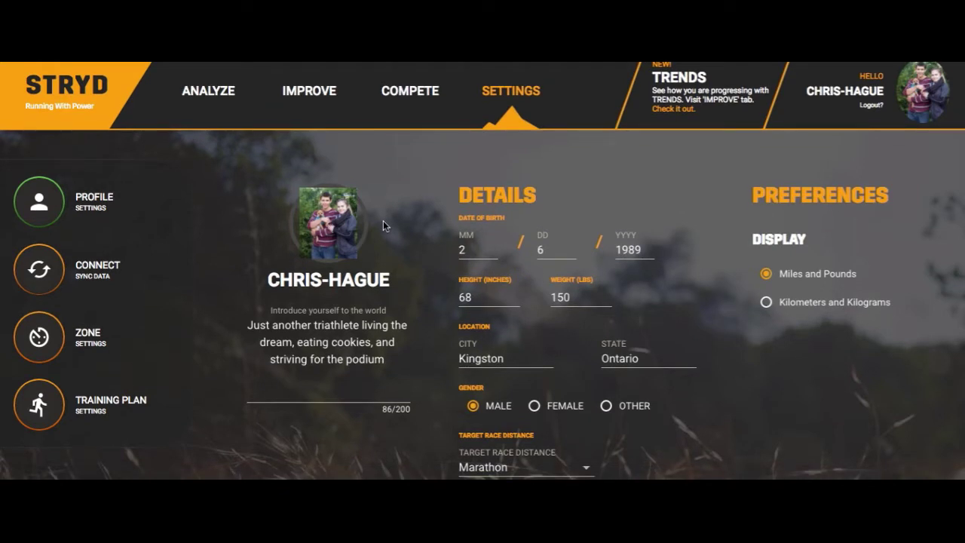
scroll(383, 220, "down", 1)
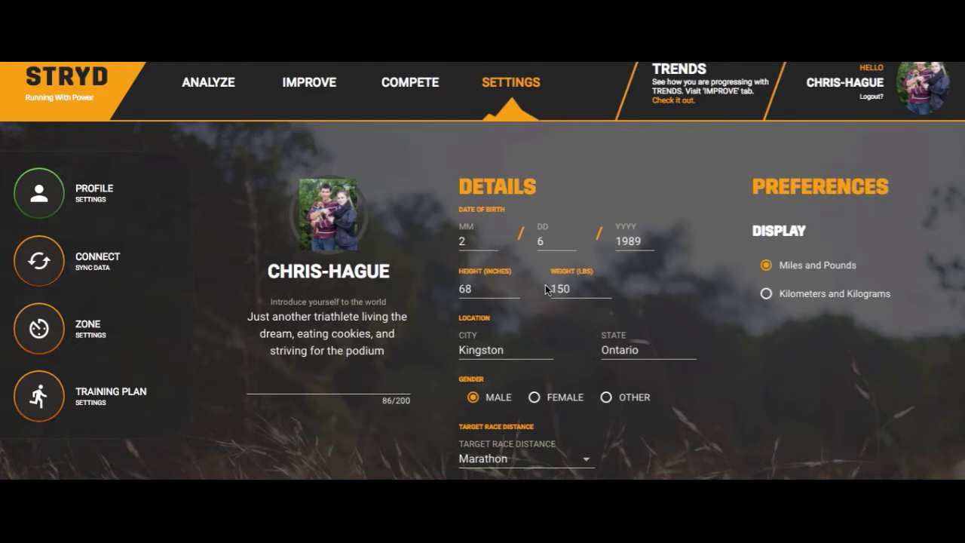
scroll(545, 284, "down", 1)
scroll(545, 284, "down", 1)
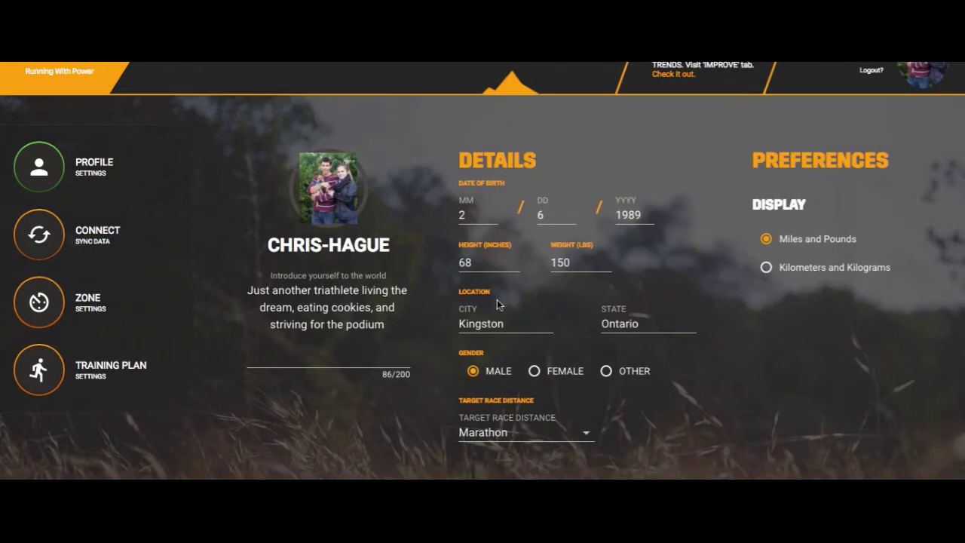
scroll(498, 303, "down", 2)
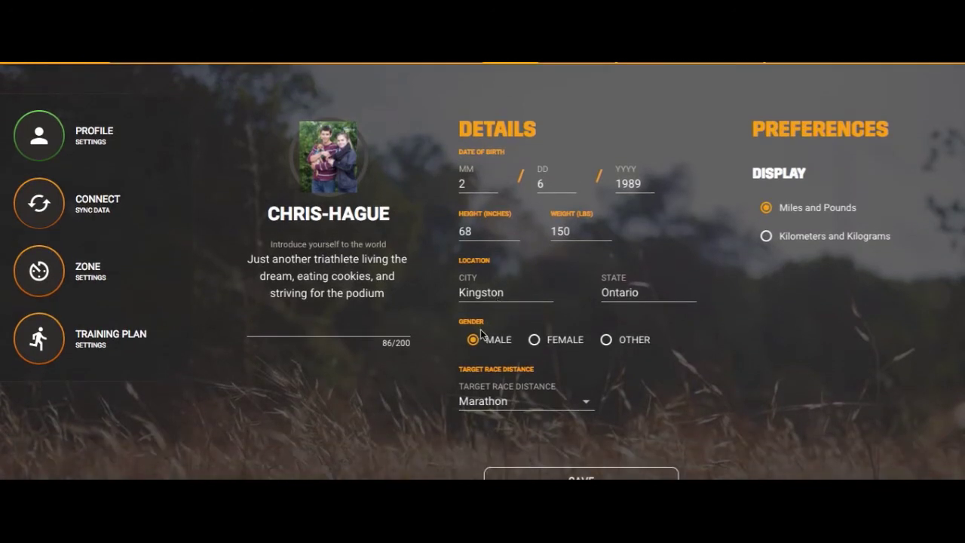
View the available target race distances in the profile details, then close the list without choosing another one.
left_click(483, 405)
scroll(501, 401, "up", 1)
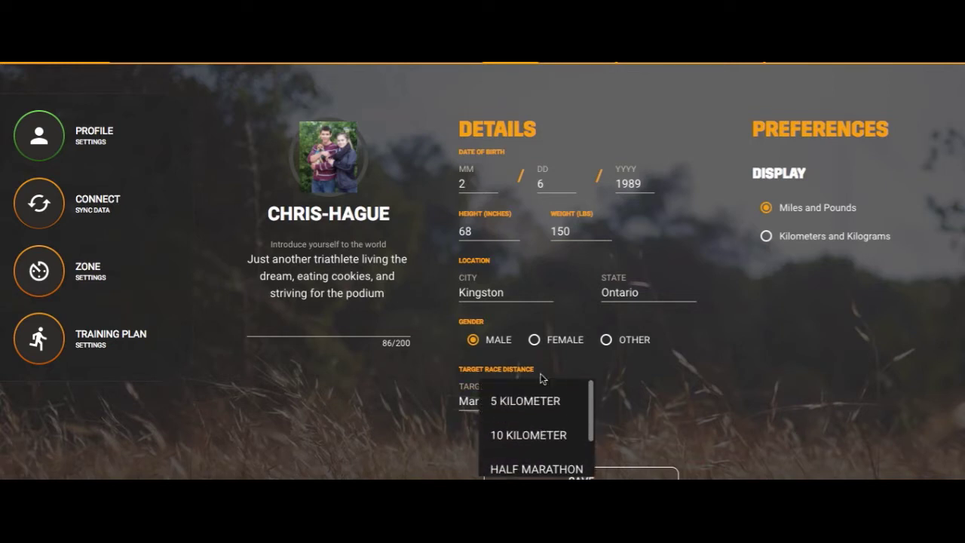
left_click(648, 357)
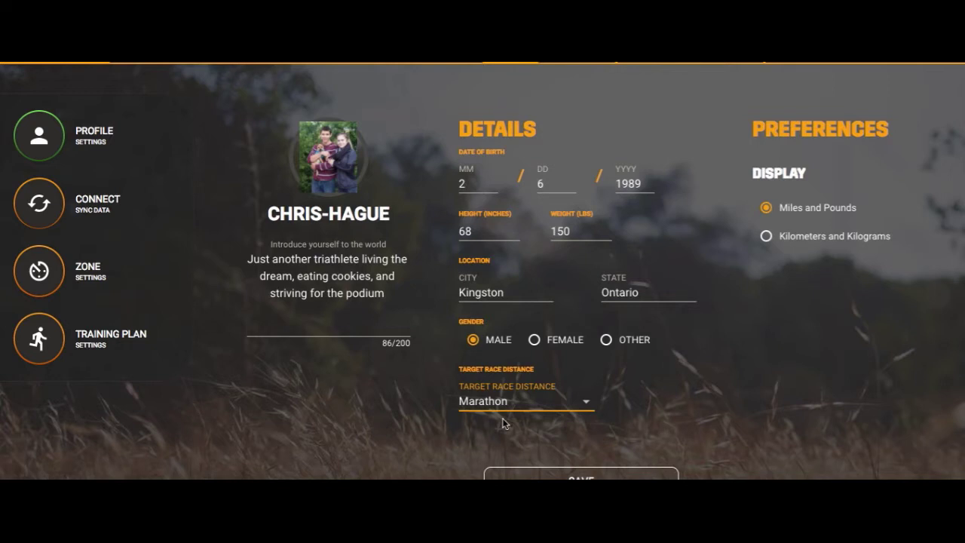
scroll(502, 423, "up", 2)
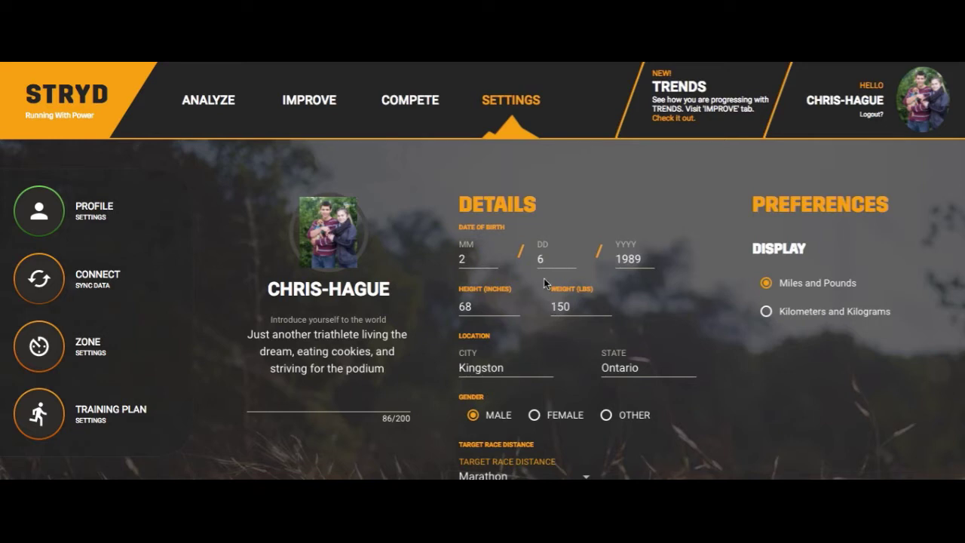
Open the Connect sync data settings and examine the services offered for importing and exporting runs.
scroll(544, 281, "down", 1)
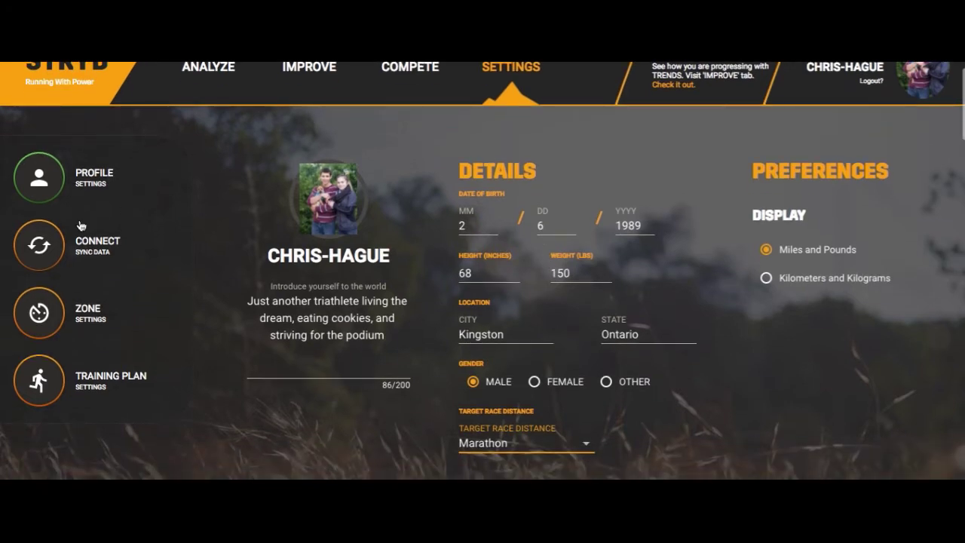
left_click(33, 245)
scroll(362, 268, "down", 1)
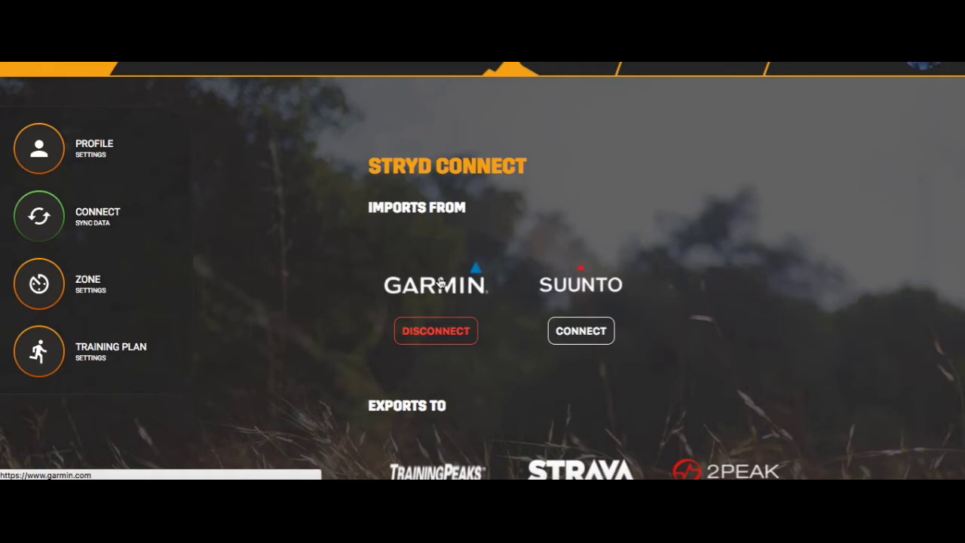
scroll(442, 282, "down", 1)
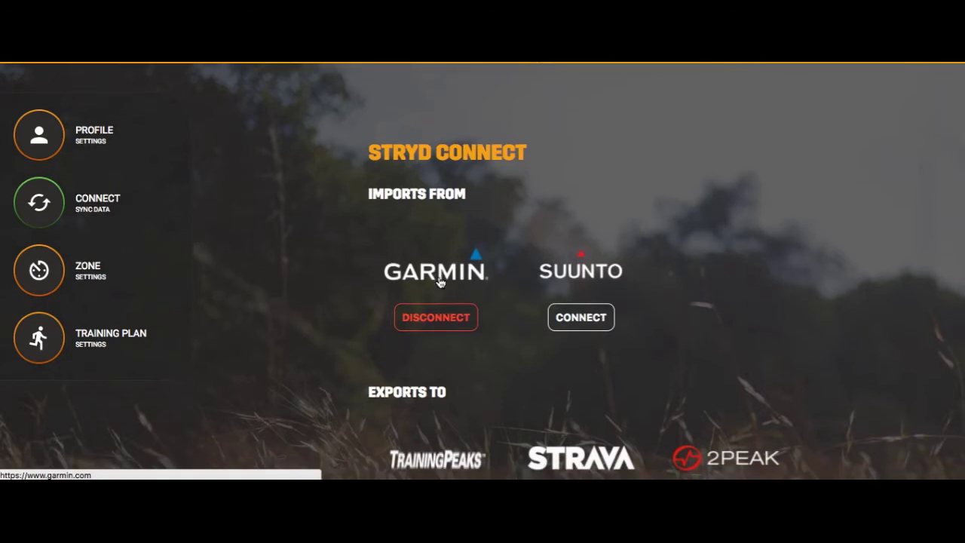
scroll(440, 281, "down", 2)
scroll(427, 347, "down", 1)
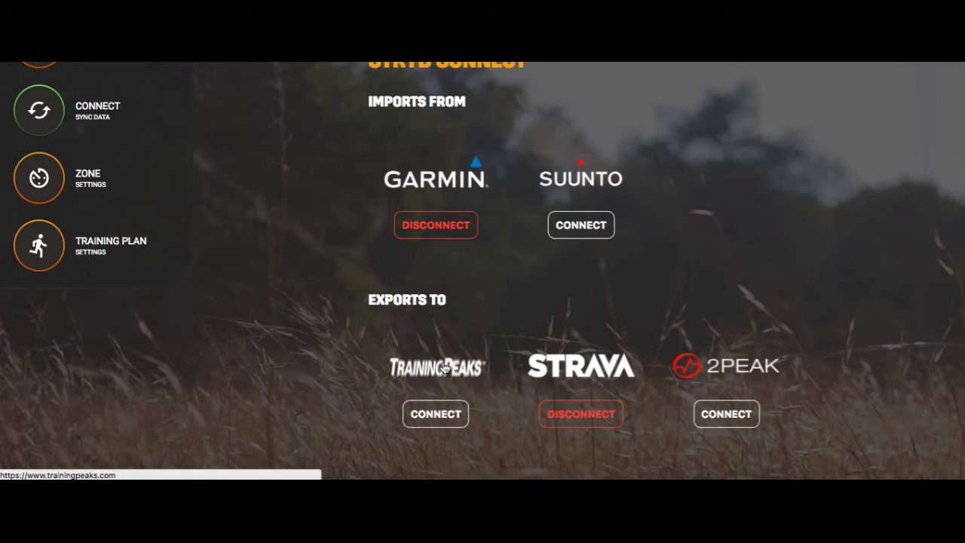
scroll(445, 367, "down", 1)
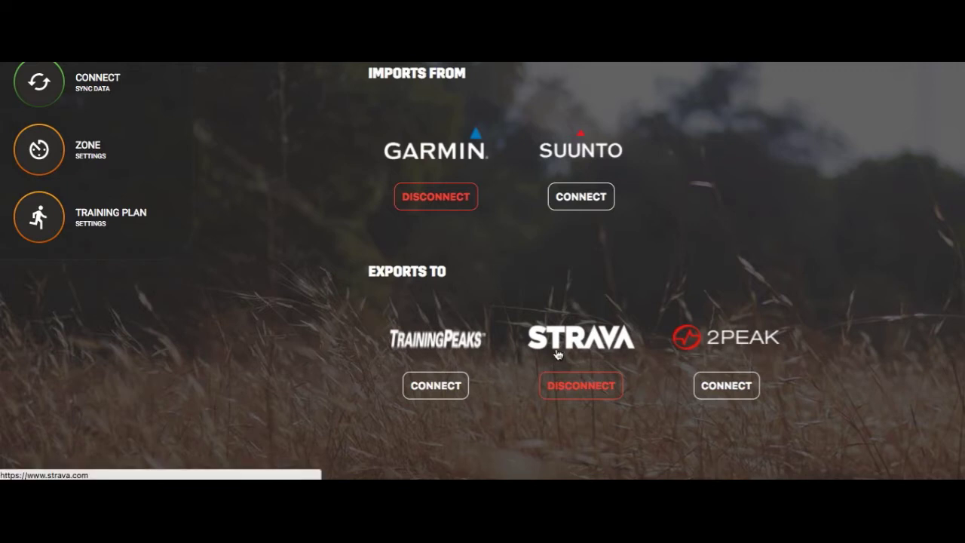
scroll(557, 355, "up", 1)
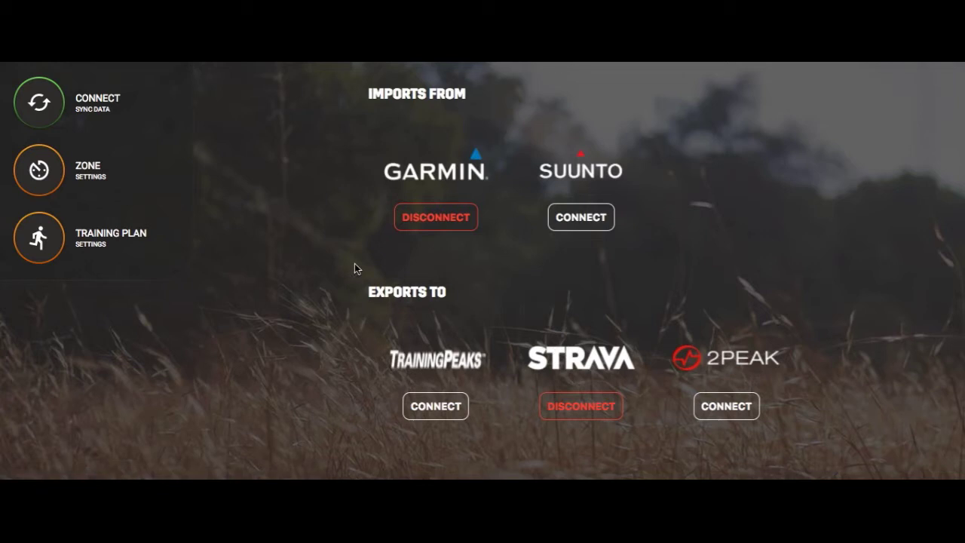
Open the Zone settings and view the available critical power test methods, keeping the 10k estimation.
left_click(46, 168)
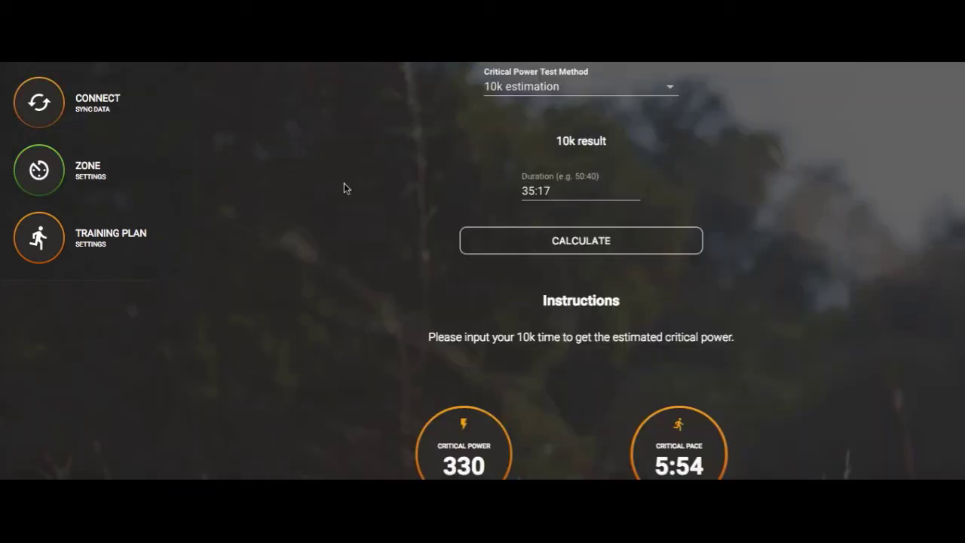
scroll(356, 194, "up", 3)
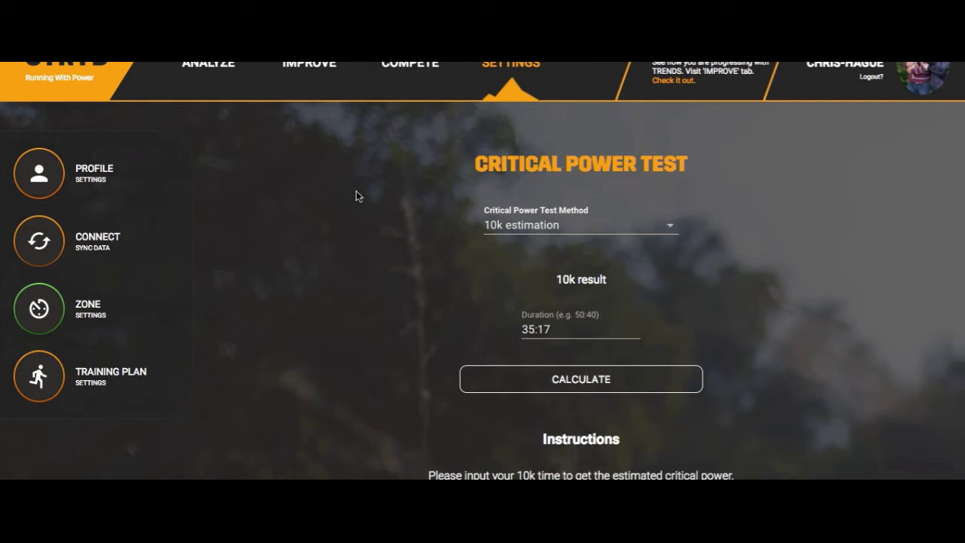
left_click(495, 232)
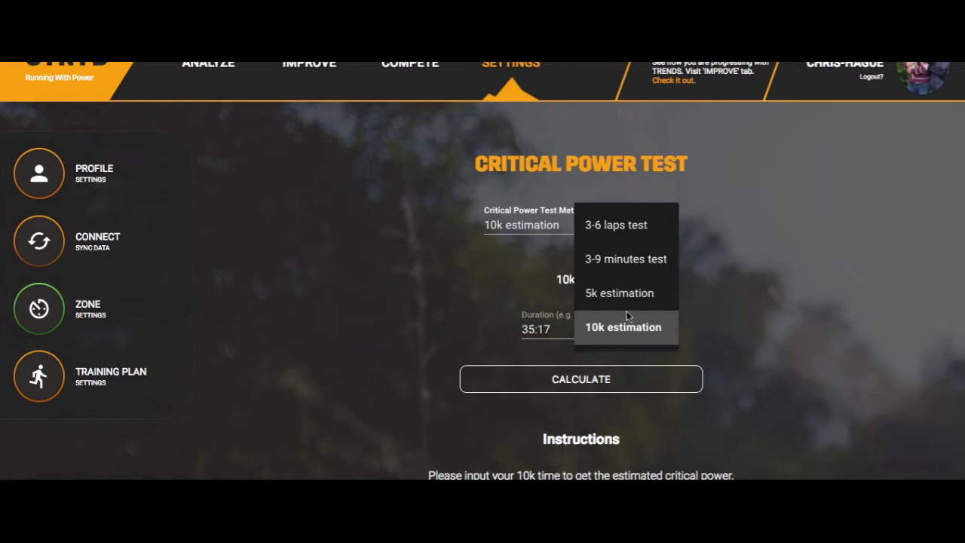
left_click(743, 294)
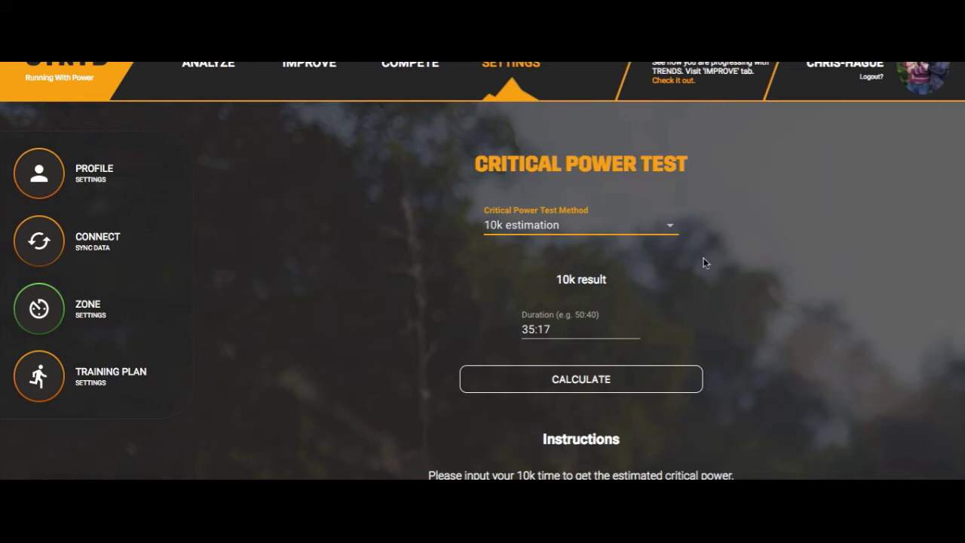
Calculate the critical power using the 10k estimation and the 10k duration already filled in.
scroll(704, 260, "down", 1)
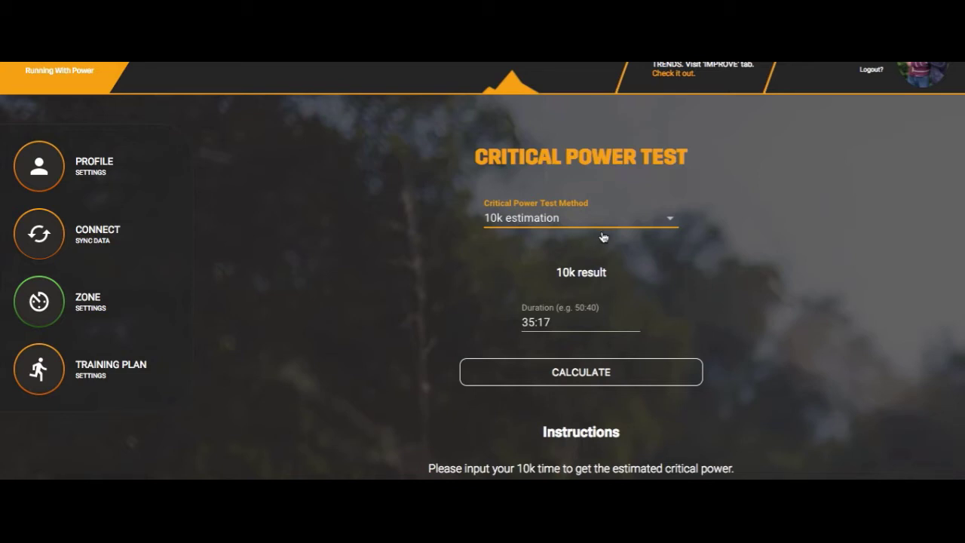
scroll(564, 320, "down", 1)
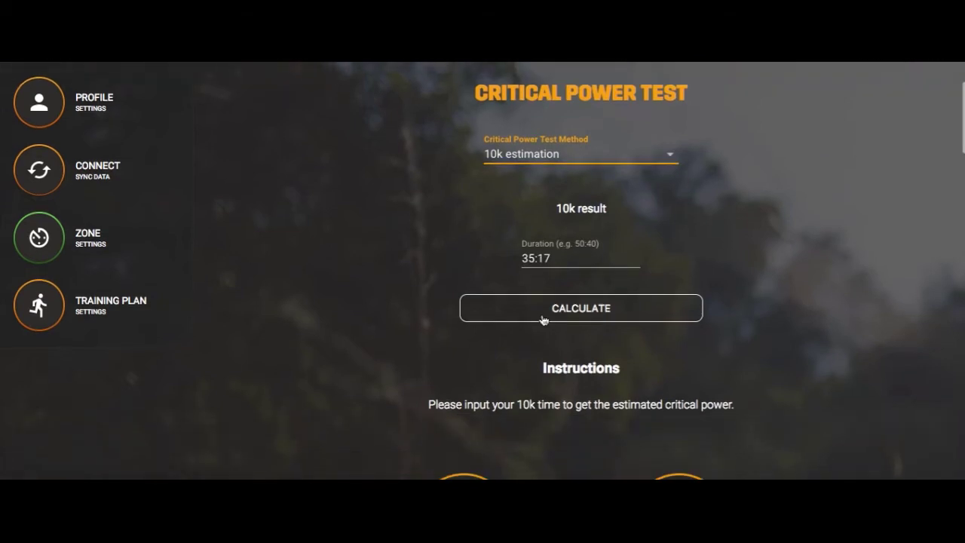
left_click(623, 318)
Examine the critical power, the critical pace and the power and pace ranges of the training zones.
scroll(623, 317, "down", 2)
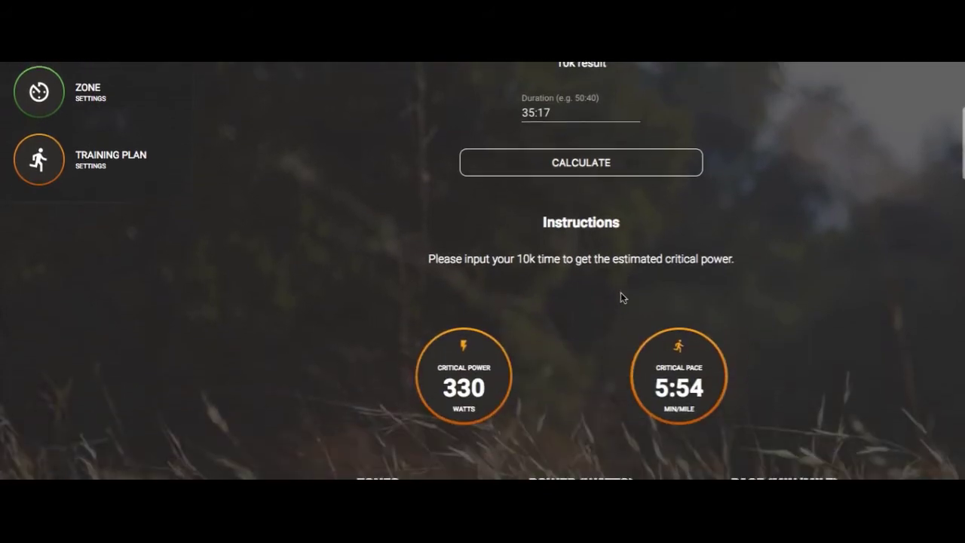
scroll(697, 359, "down", 1)
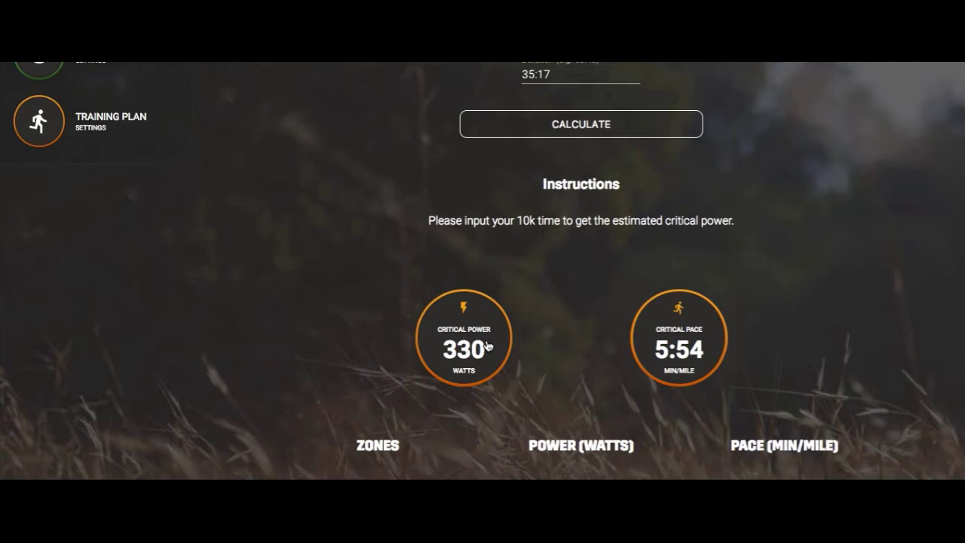
scroll(488, 345, "down", 1)
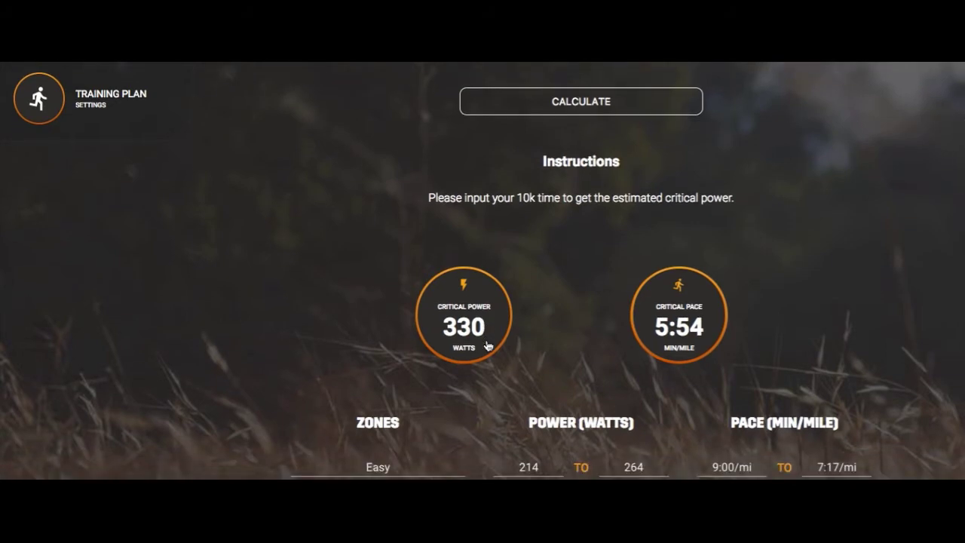
scroll(487, 346, "down", 1)
scroll(517, 352, "down", 4)
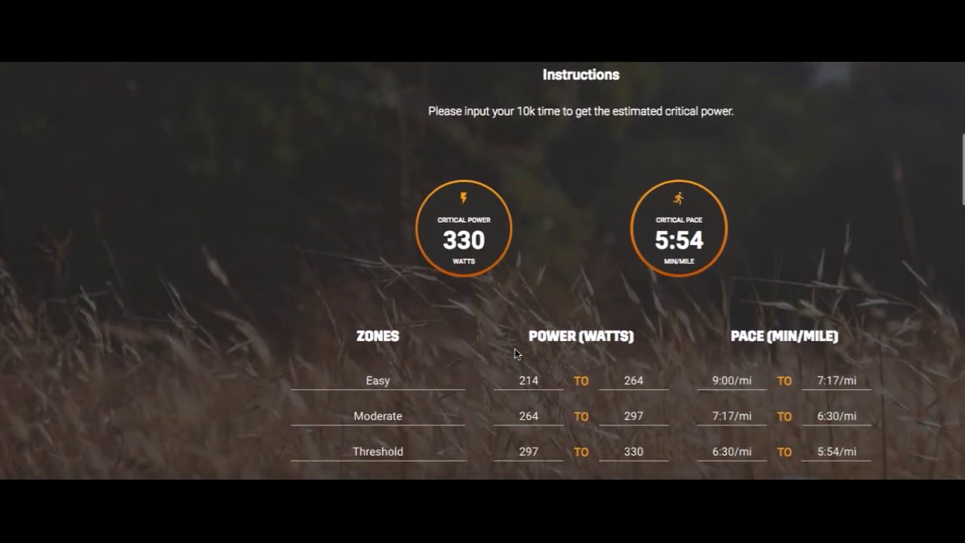
scroll(516, 352, "down", 1)
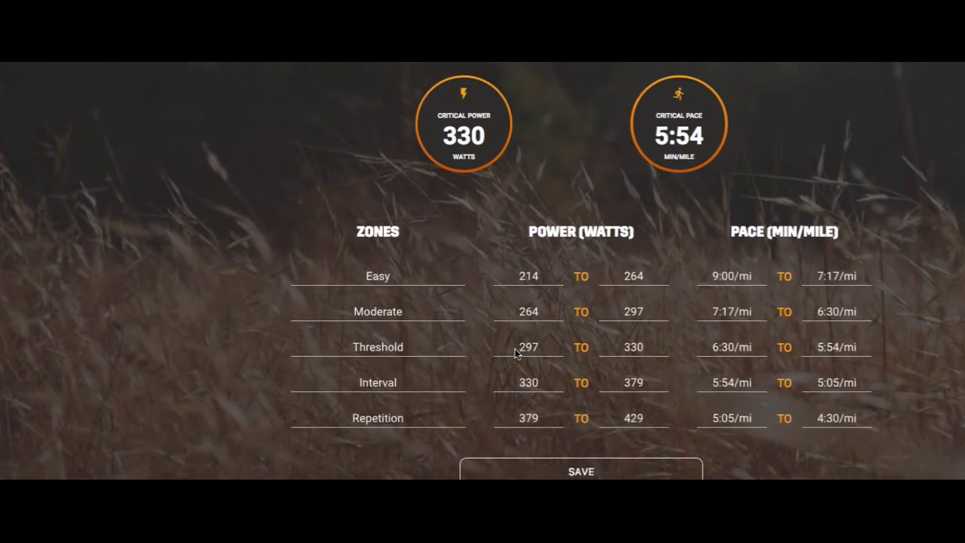
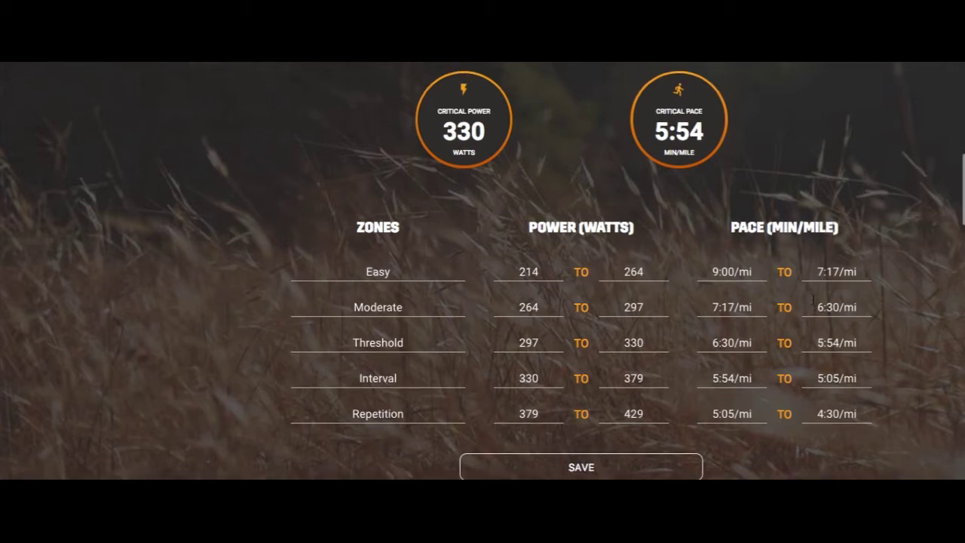
Open the Training Plan settings with the plan and upload sections.
scroll(702, 323, "up", 1)
scroll(701, 324, "up", 5)
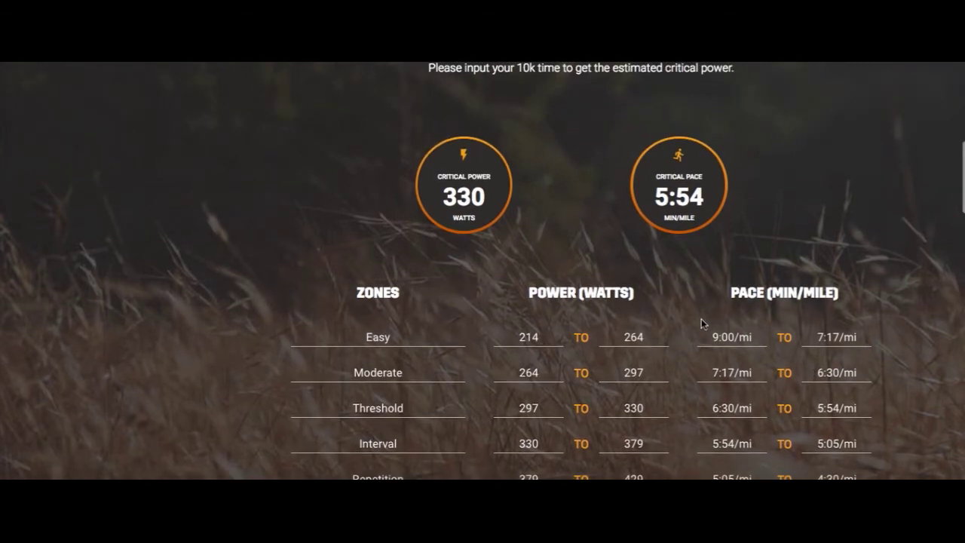
scroll(702, 324, "up", 2)
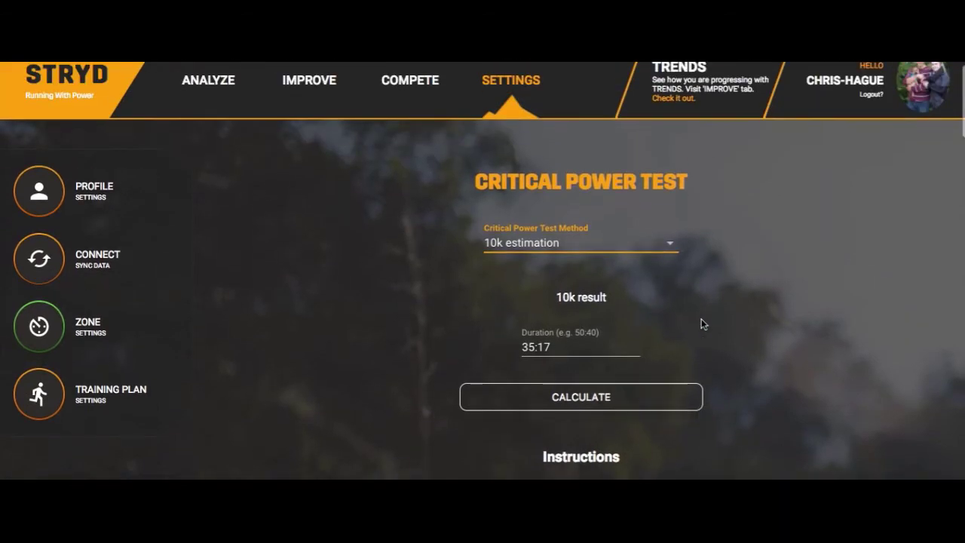
left_click(93, 389)
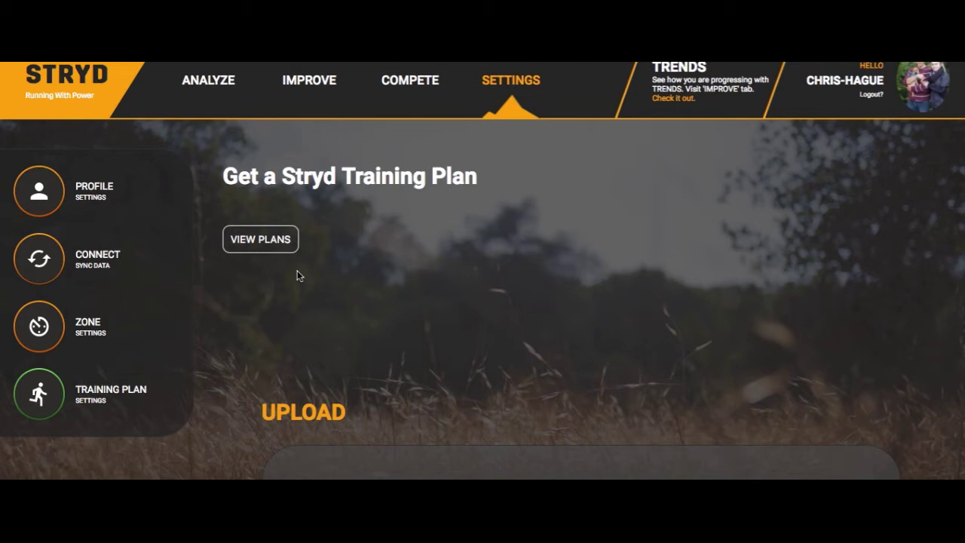
Open the Compete leaderboards and compare the account's own rankings with the leaders for dedication, power and activity.
left_click(410, 83)
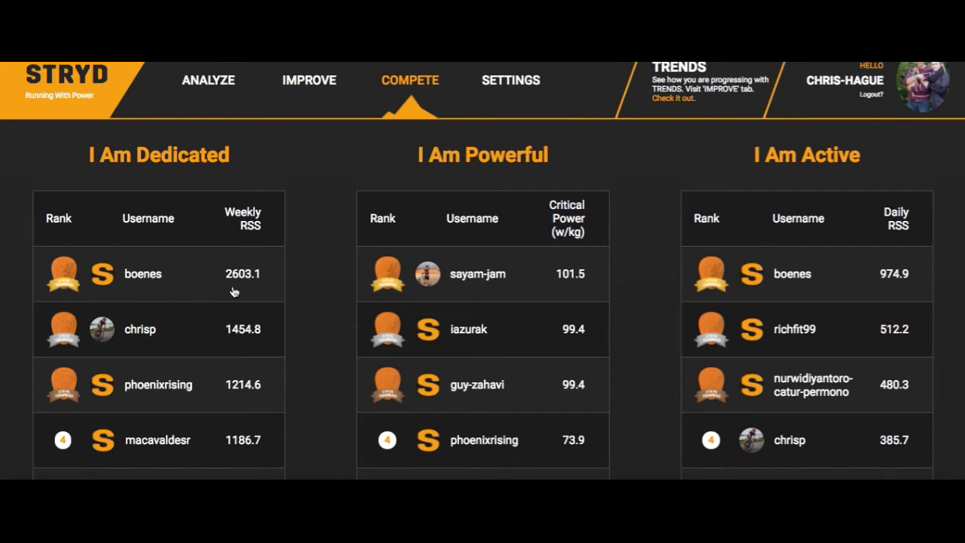
scroll(234, 292, "down", 2)
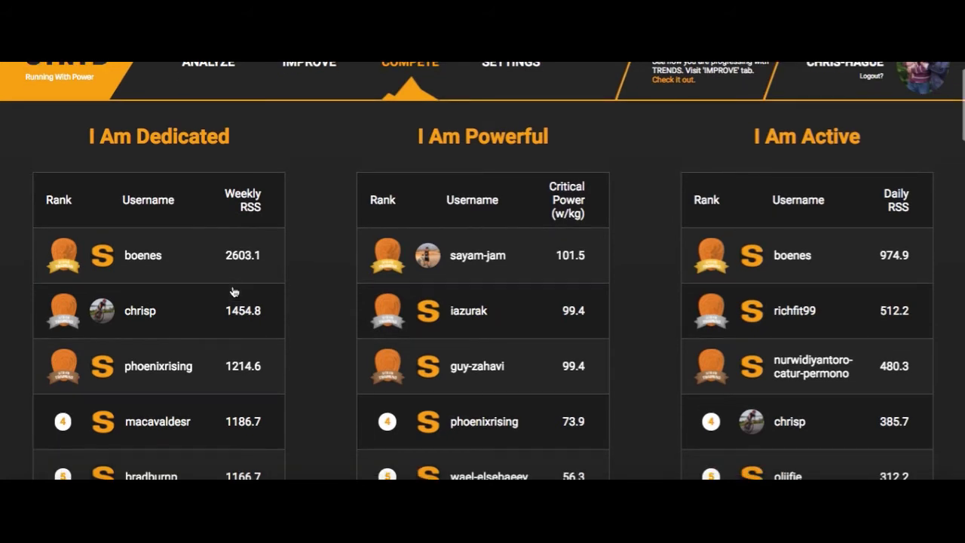
scroll(234, 292, "up", 3)
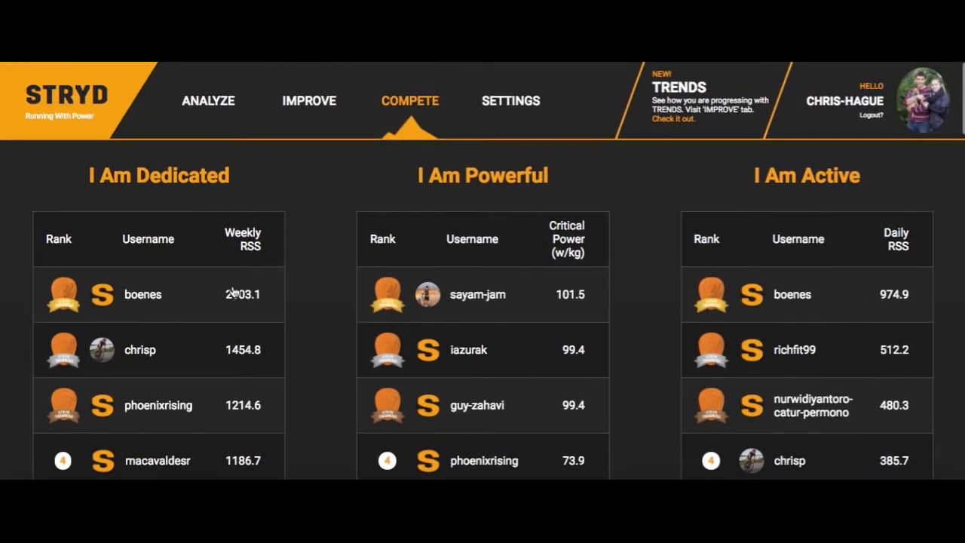
scroll(233, 291, "down", 4)
scroll(234, 291, "down", 7)
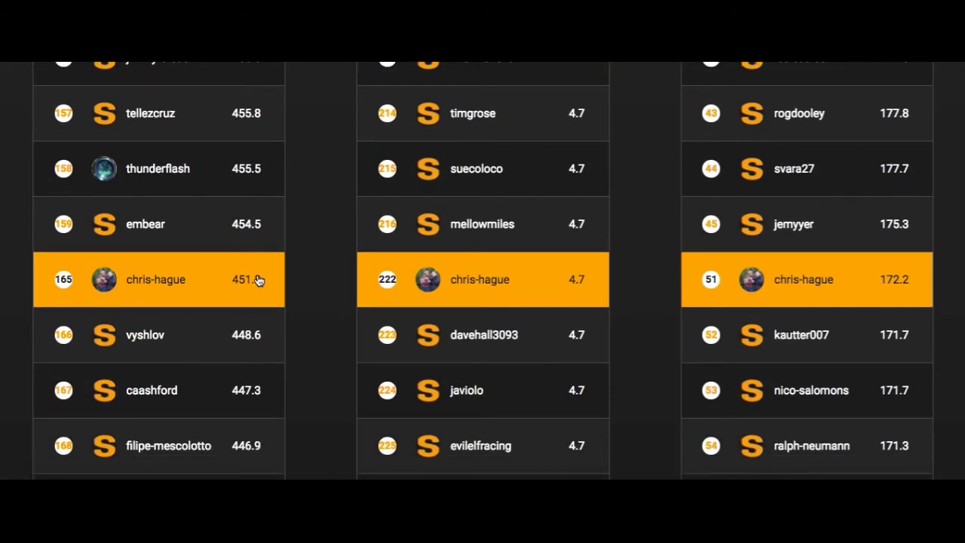
scroll(258, 281, "up", 1)
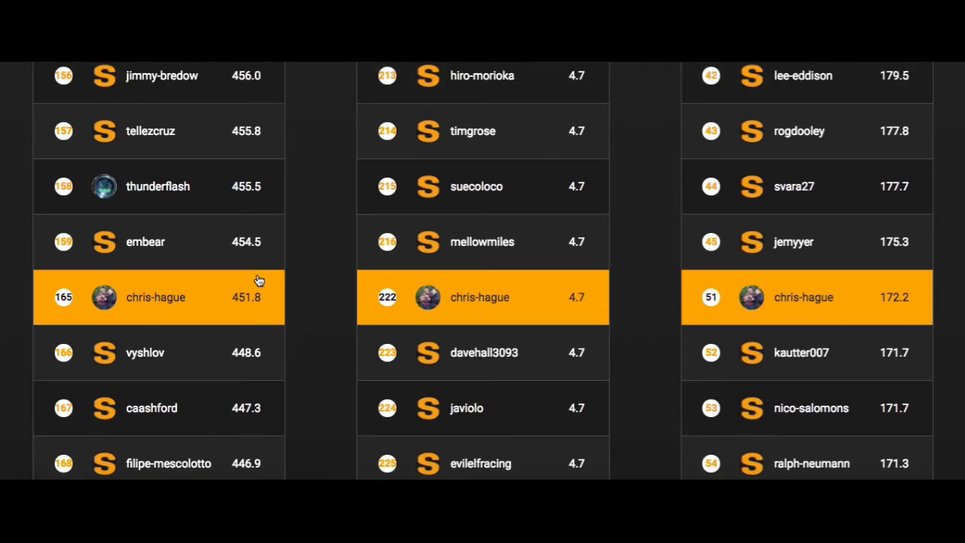
scroll(257, 281, "up", 2)
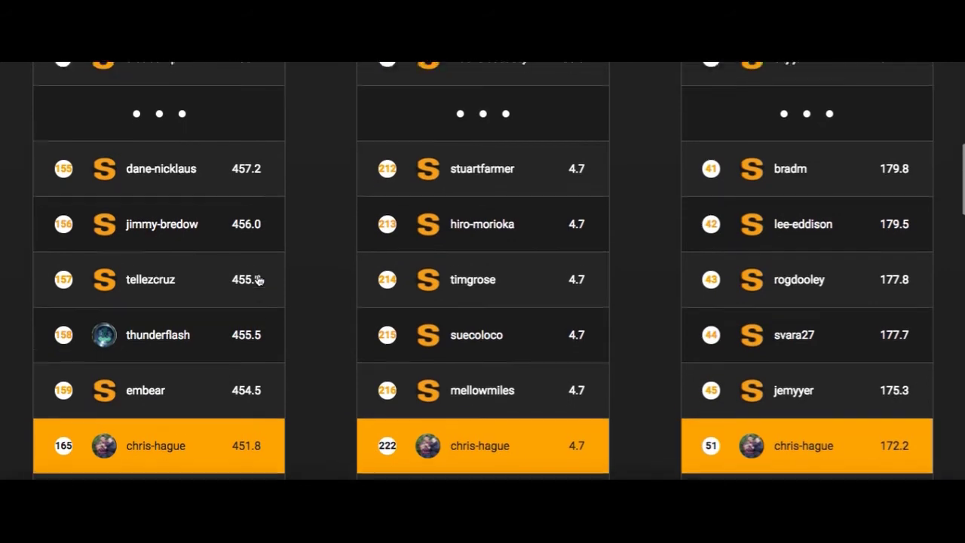
scroll(258, 281, "up", 5)
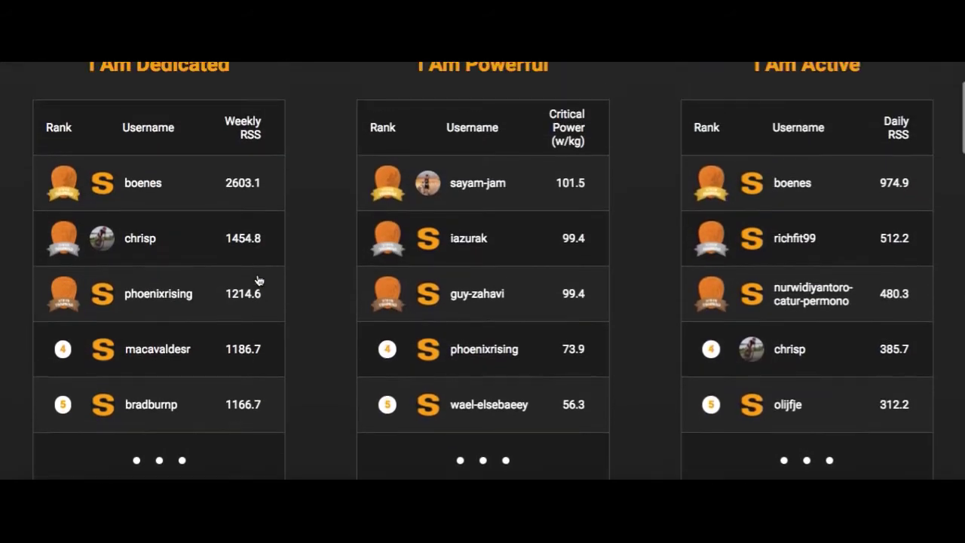
Open the Improve section and check the Stryd Runner Profile scores for metabolic fitness, muscle power and muscle endurance.
scroll(258, 281, "up", 1)
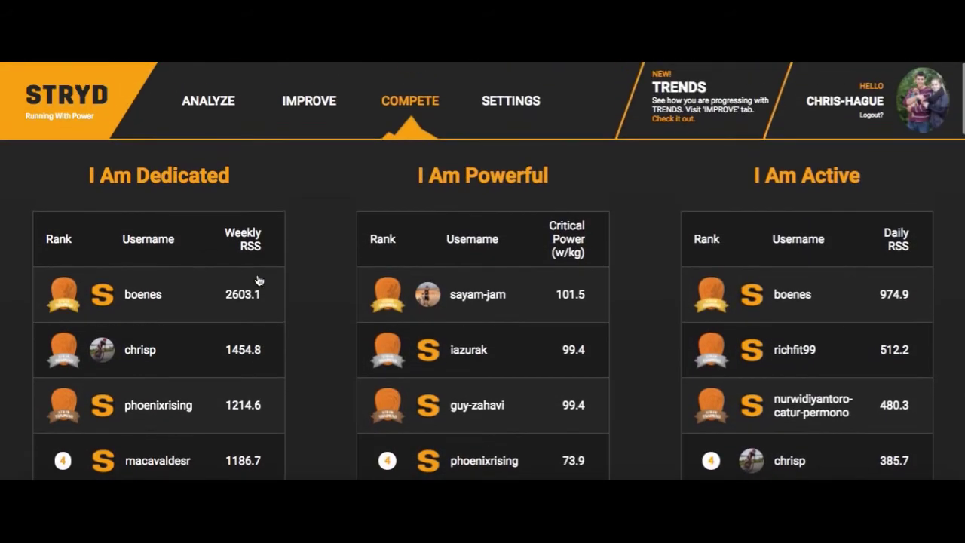
left_click(307, 113)
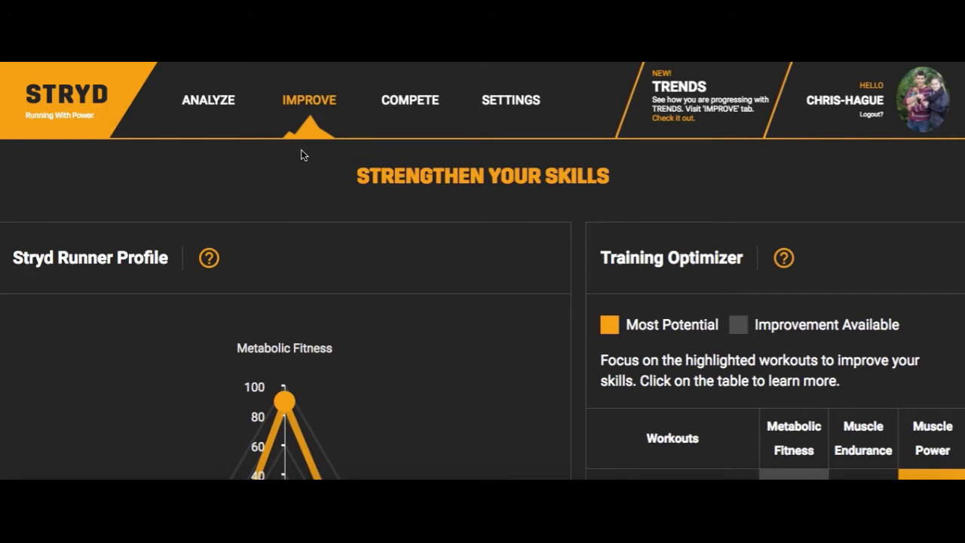
scroll(322, 204, "down", 1)
scroll(322, 204, "down", 1)
scroll(322, 209, "down", 1)
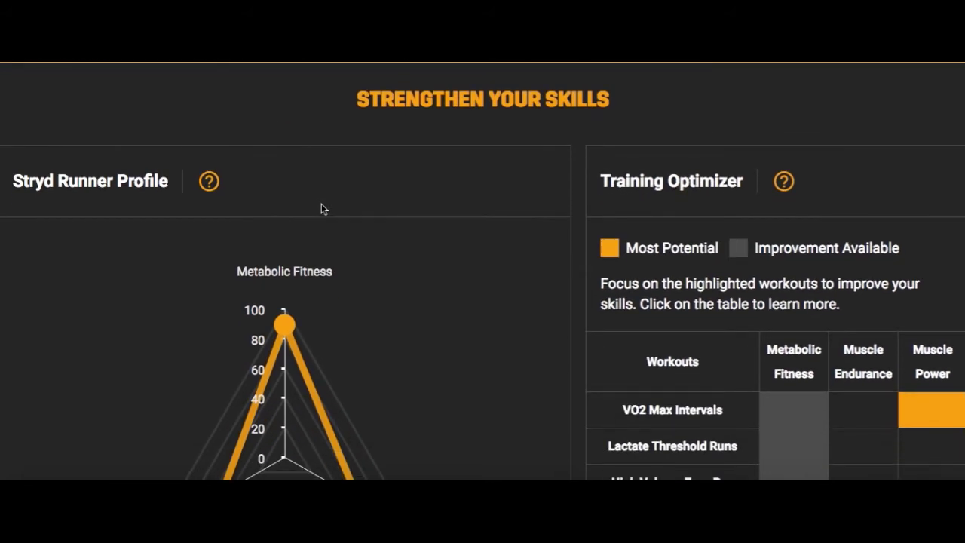
scroll(322, 209, "down", 1)
scroll(321, 209, "up", 1)
scroll(321, 208, "down", 1)
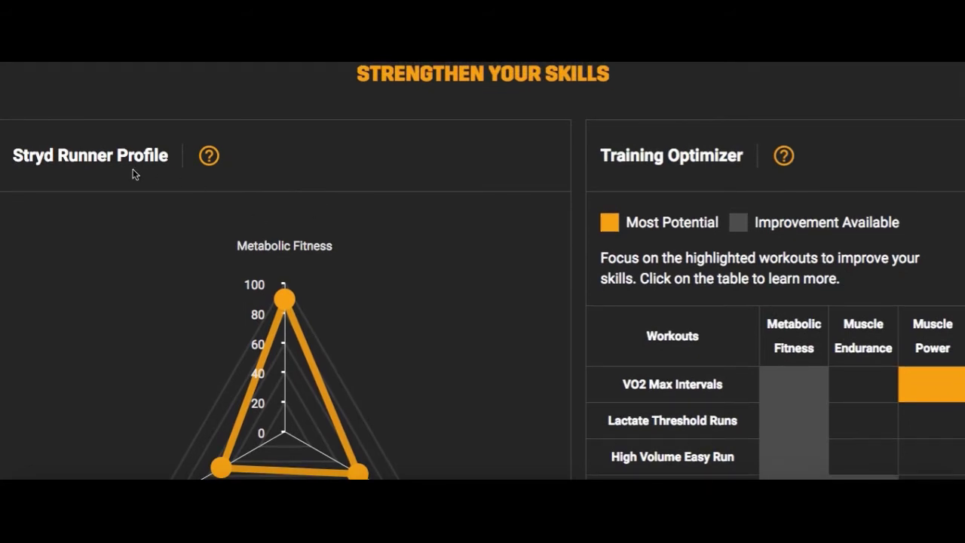
scroll(133, 169, "down", 1)
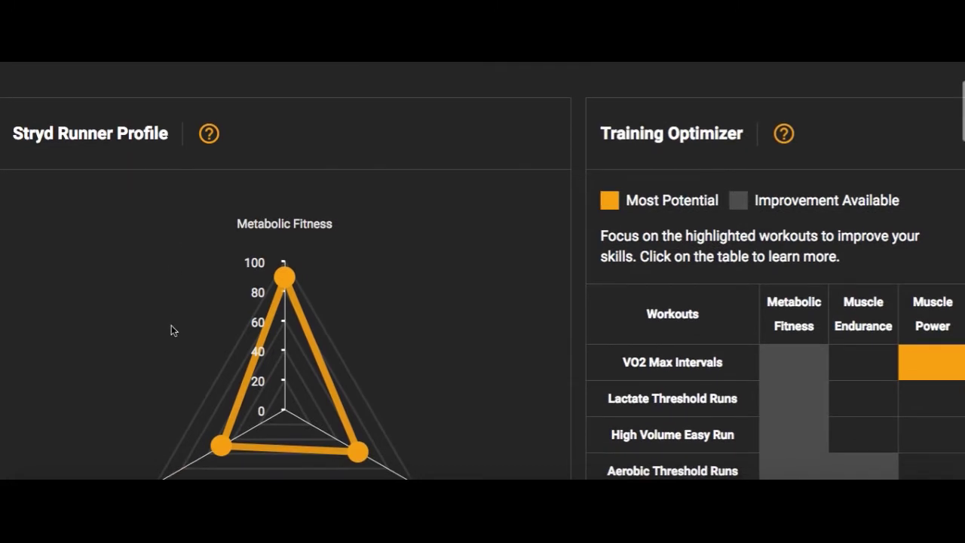
scroll(171, 332, "down", 2)
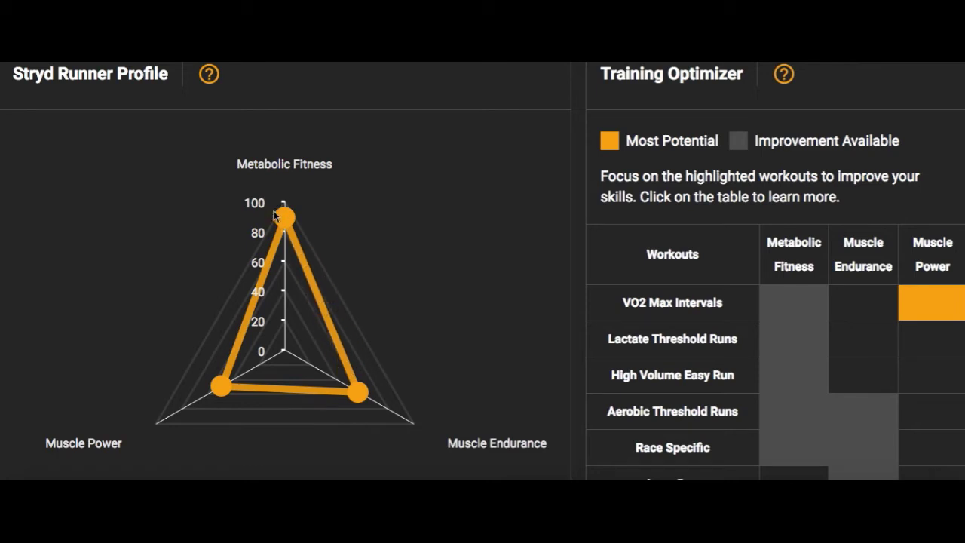
mouse_move(287, 217)
mouse_move(227, 388)
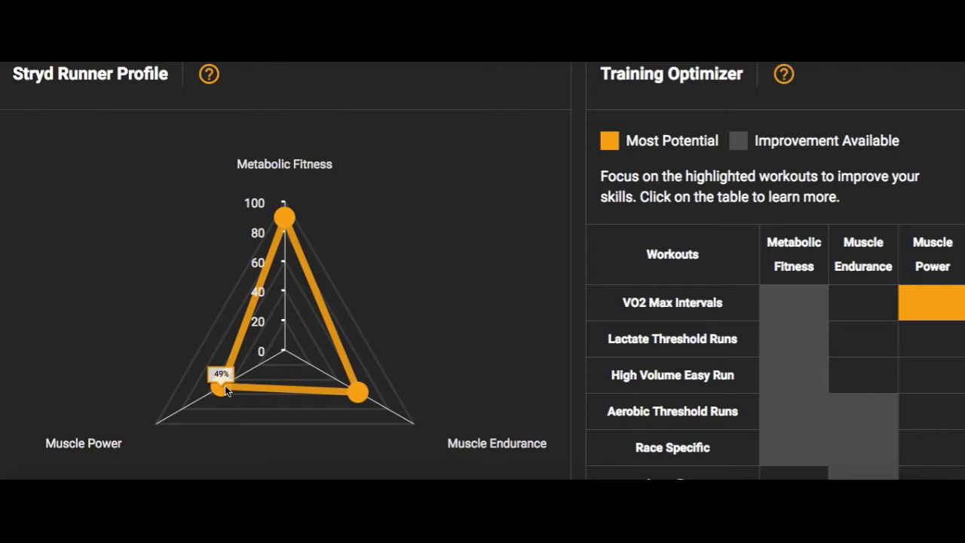
mouse_move(370, 402)
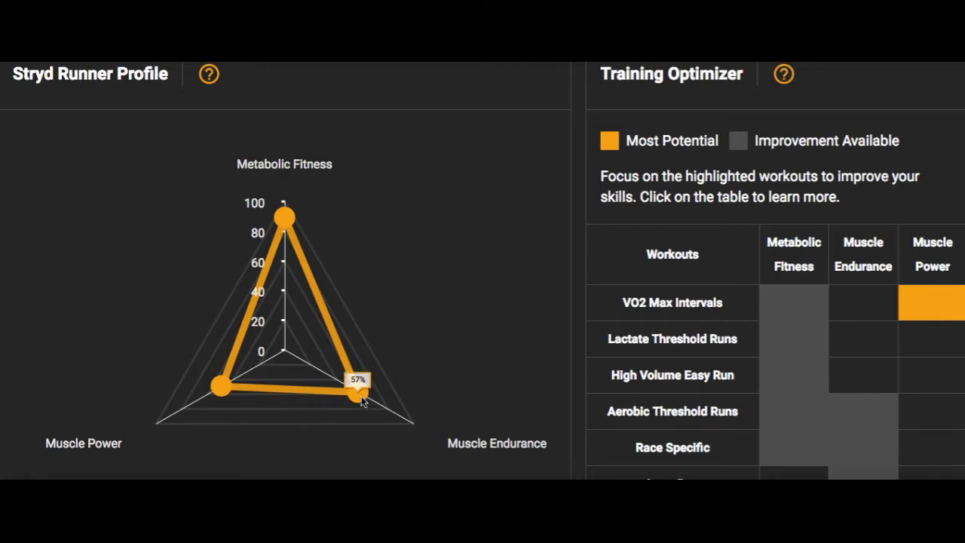
Examine which Training Optimizer workouts are marked for each skill and compare them with the runner profile chart.
scroll(472, 362, "down", 1)
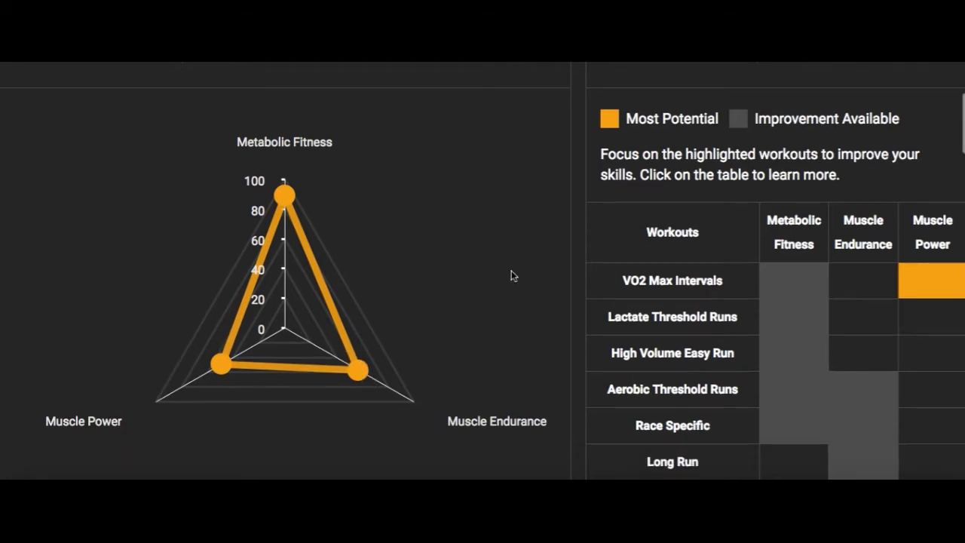
scroll(511, 270, "down", 1)
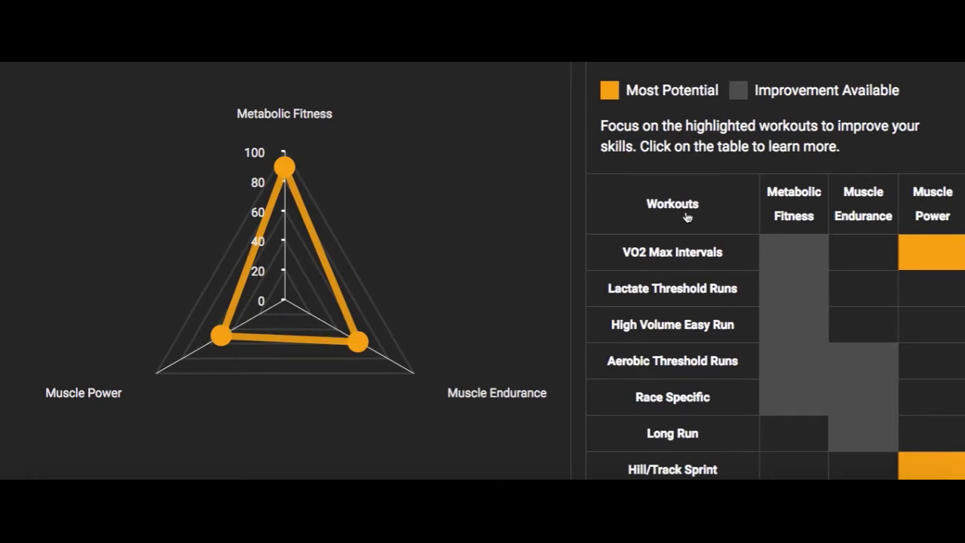
scroll(685, 213, "up", 2)
scroll(686, 172, "down", 1)
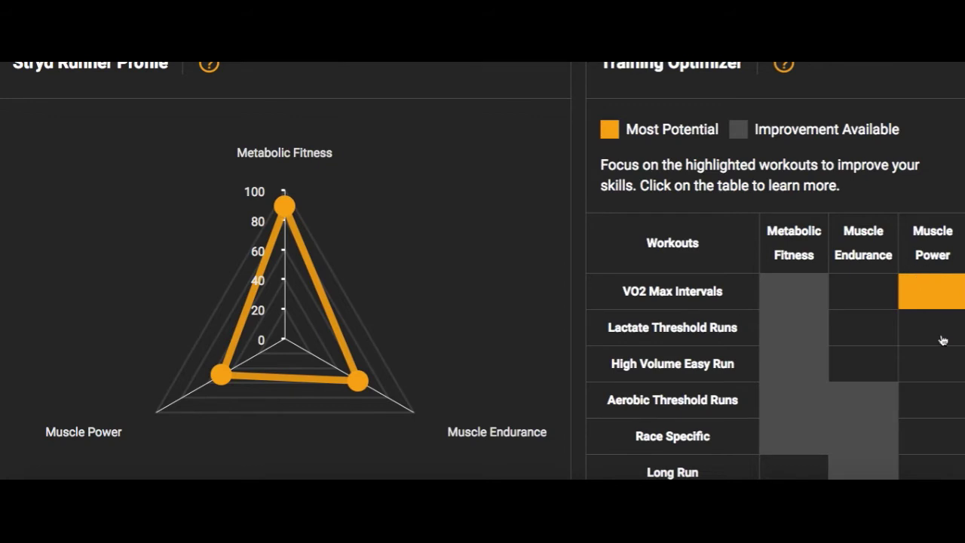
scroll(942, 340, "down", 3)
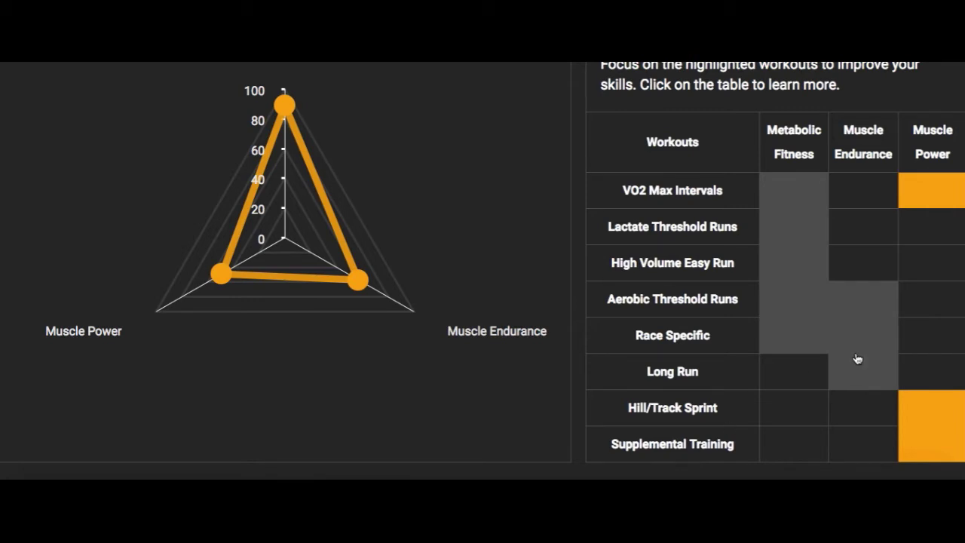
mouse_move(207, 285)
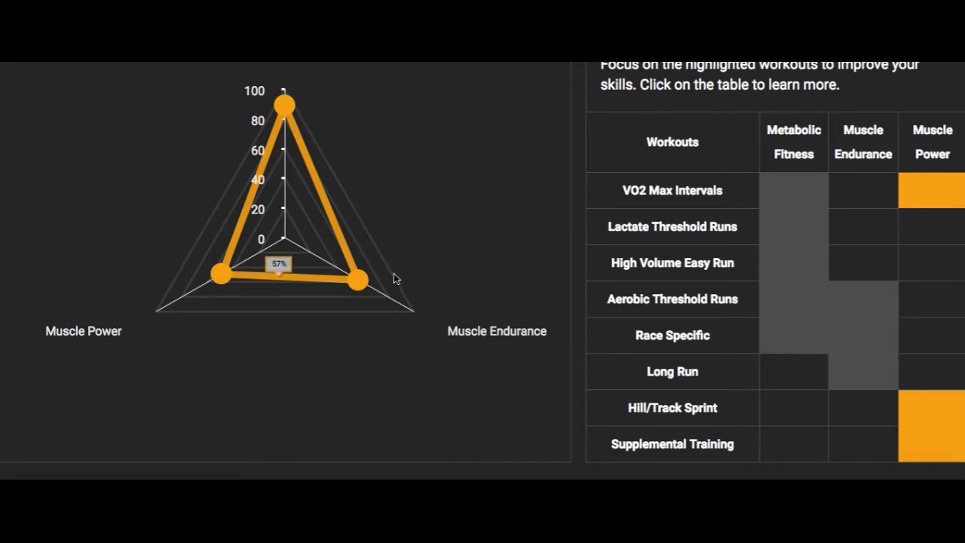
scroll(630, 245, "up", 1)
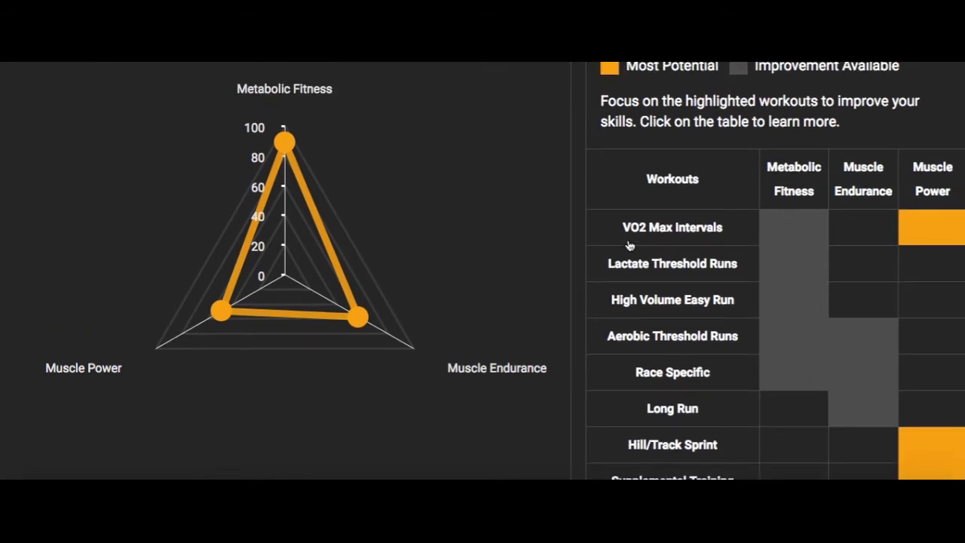
scroll(630, 245, "down", 1)
scroll(629, 245, "down", 1)
scroll(630, 245, "up", 1)
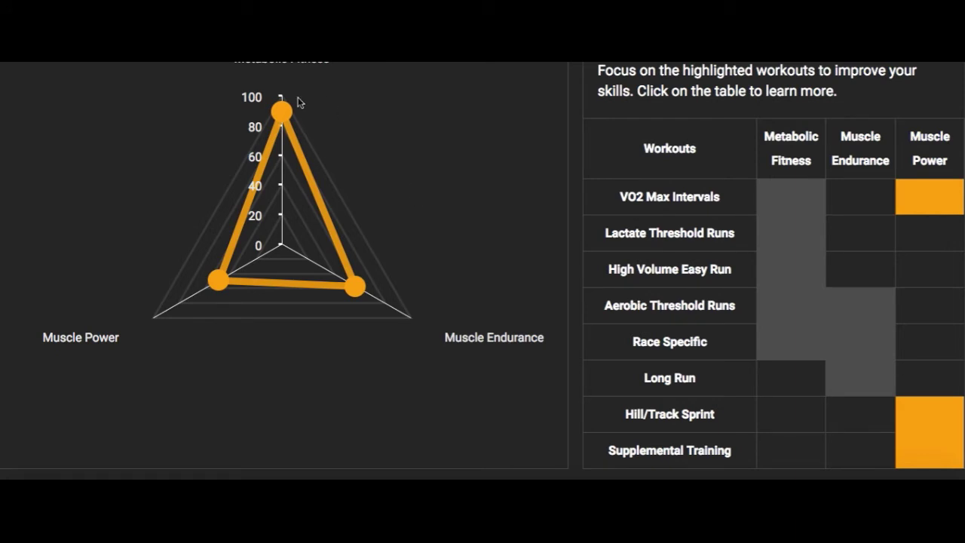
scroll(788, 282, "up", 1)
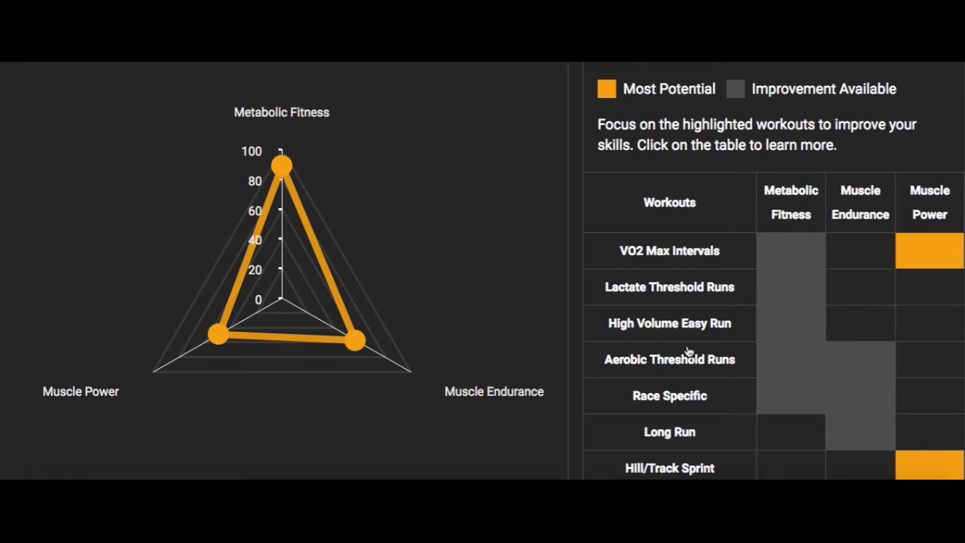
scroll(695, 368, "down", 1)
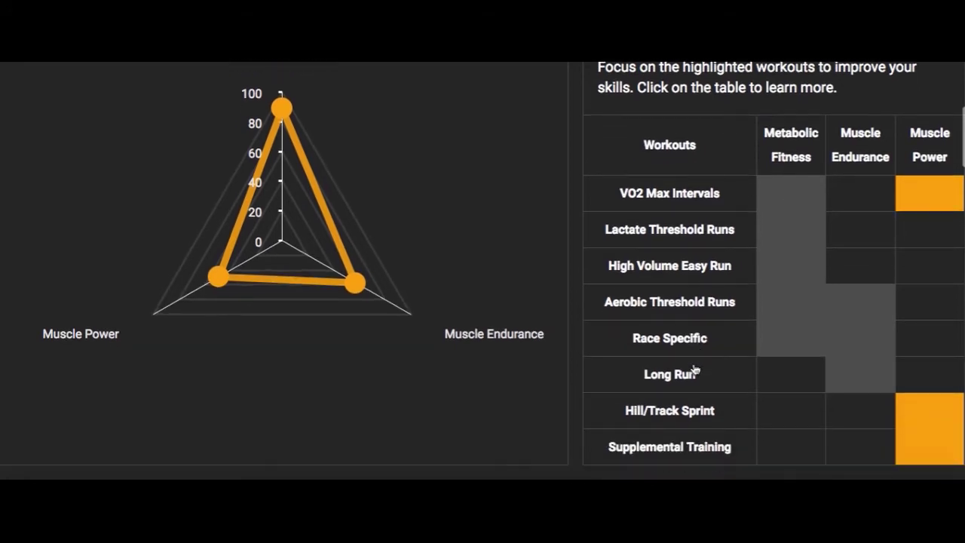
scroll(696, 369, "down", 1)
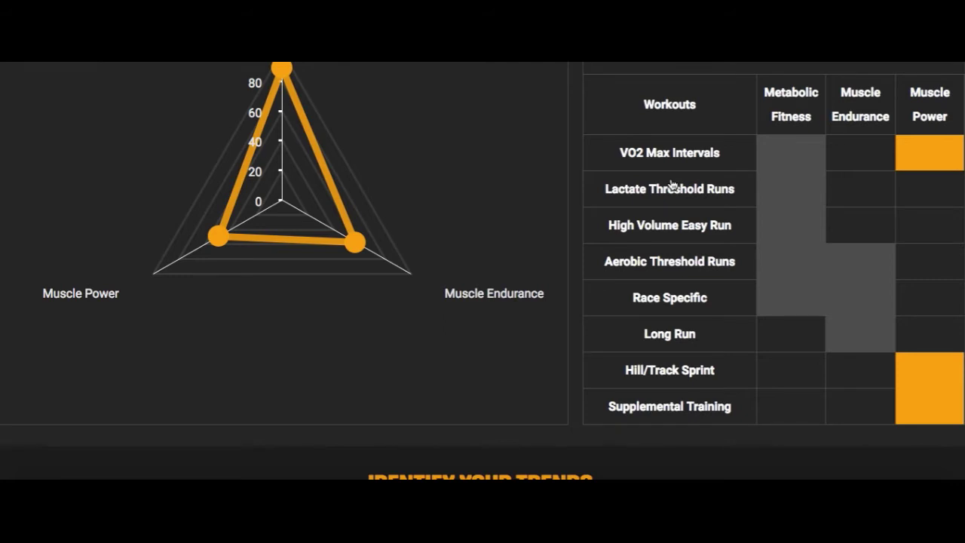
scroll(671, 184, "up", 2)
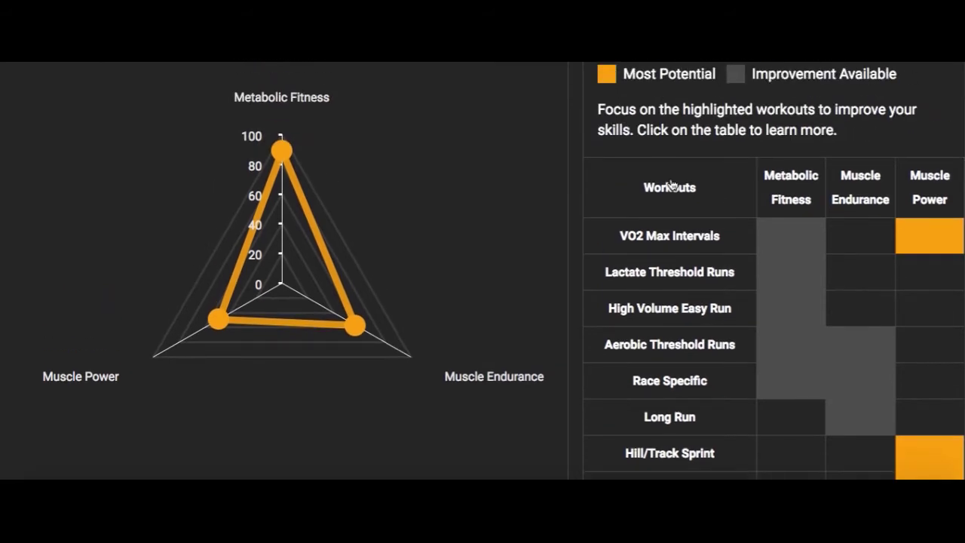
Find the Your Trends chart and inspect the daily training values for muscle power.
scroll(671, 184, "down", 8)
scroll(671, 184, "down", 2)
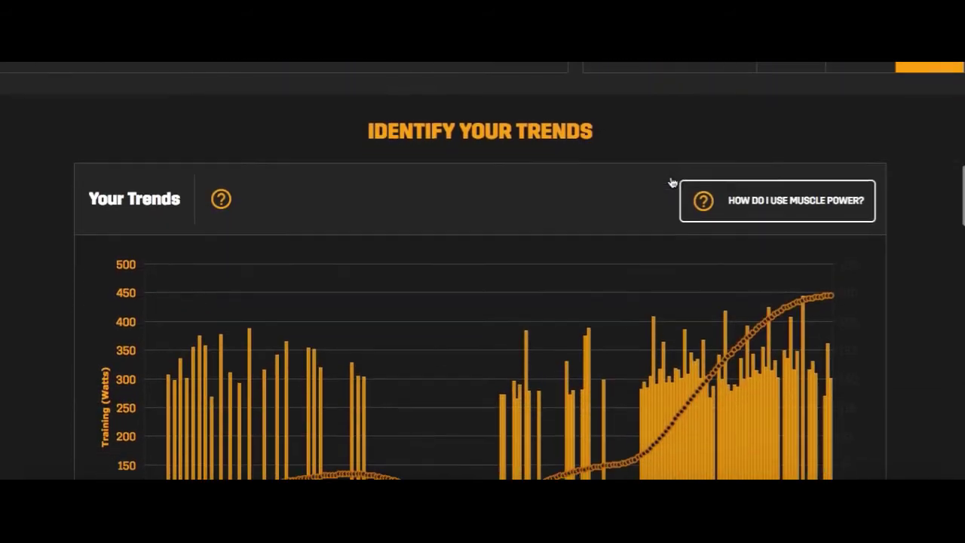
scroll(670, 181, "down", 1)
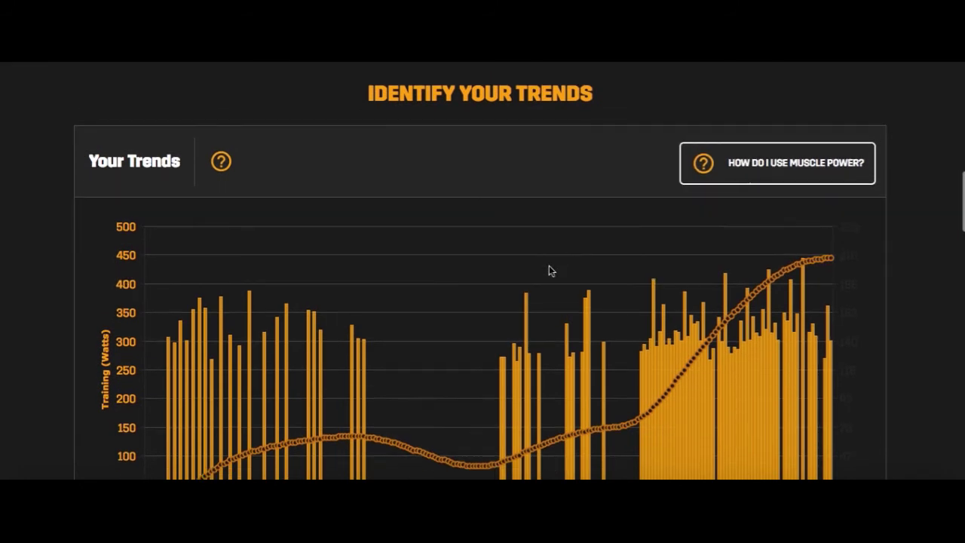
scroll(549, 272, "down", 2)
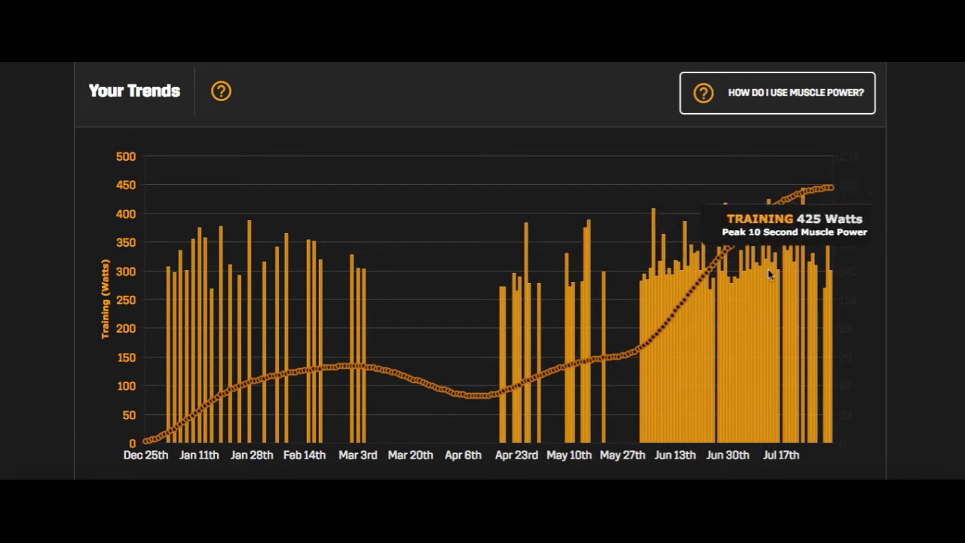
scroll(867, 255, "down", 1)
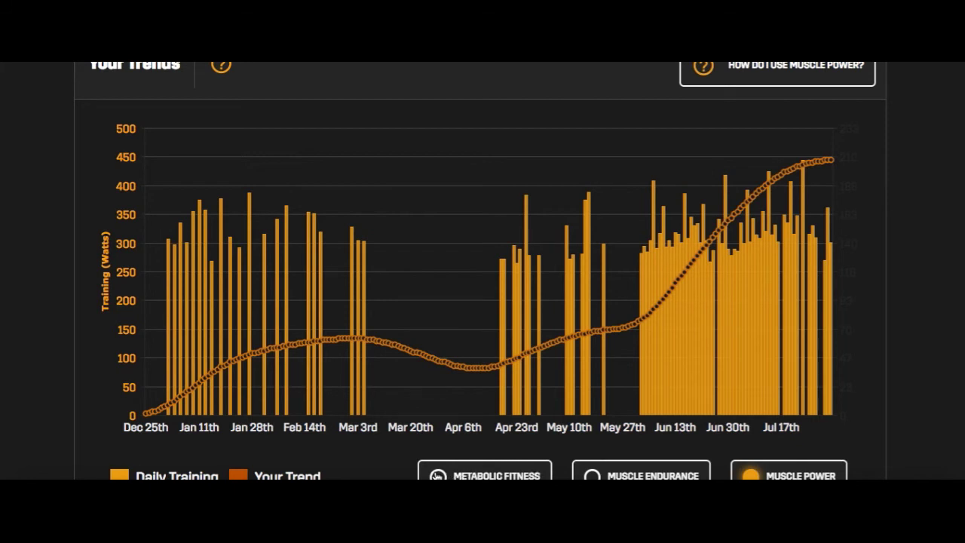
Switch the Your Trends chart to Metabolic Fitness and view its daily training and trend line.
scroll(470, 428, "down", 2)
left_click(476, 430)
scroll(478, 430, "up", 2)
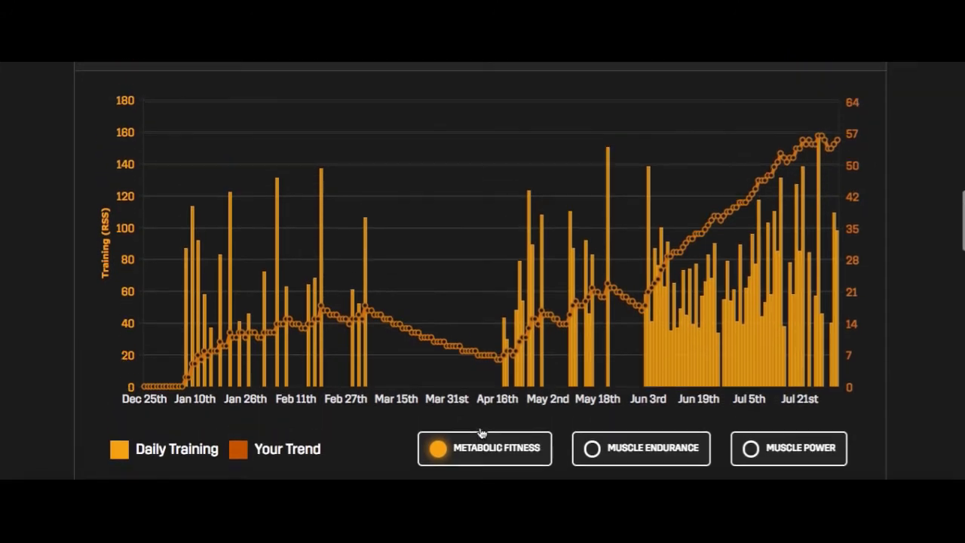
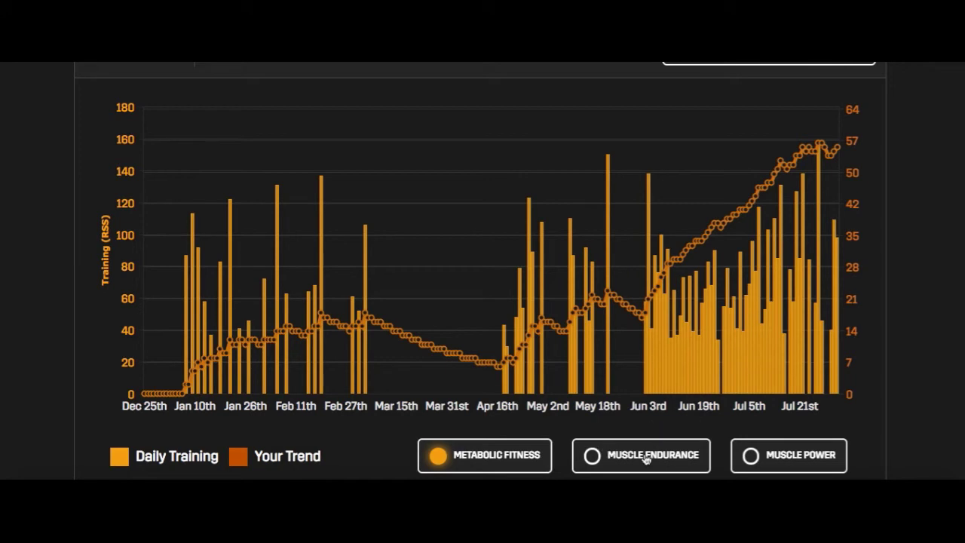
Show Muscle Endurance in the Your Trends chart and inspect its daily training bars.
left_click(593, 457)
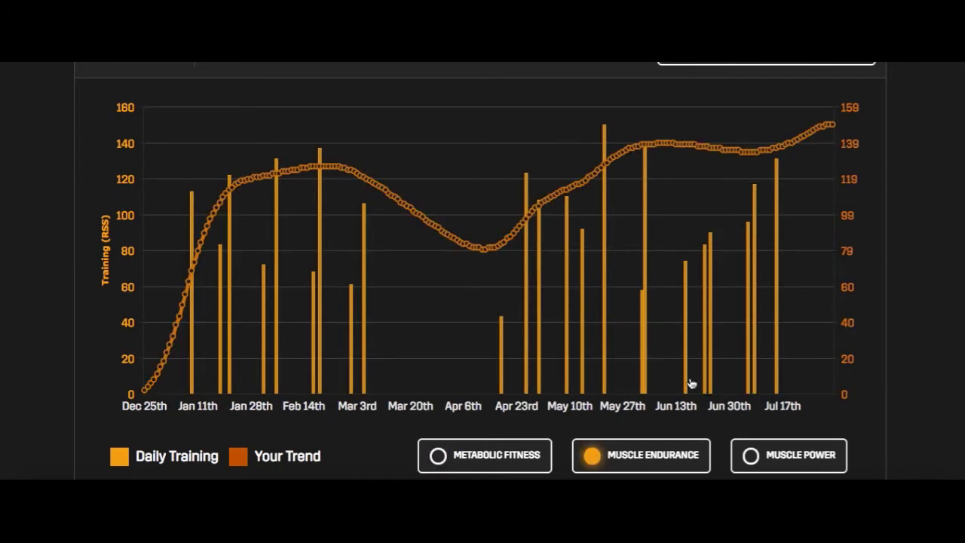
scroll(690, 384, "up", 7)
scroll(605, 263, "down", 6)
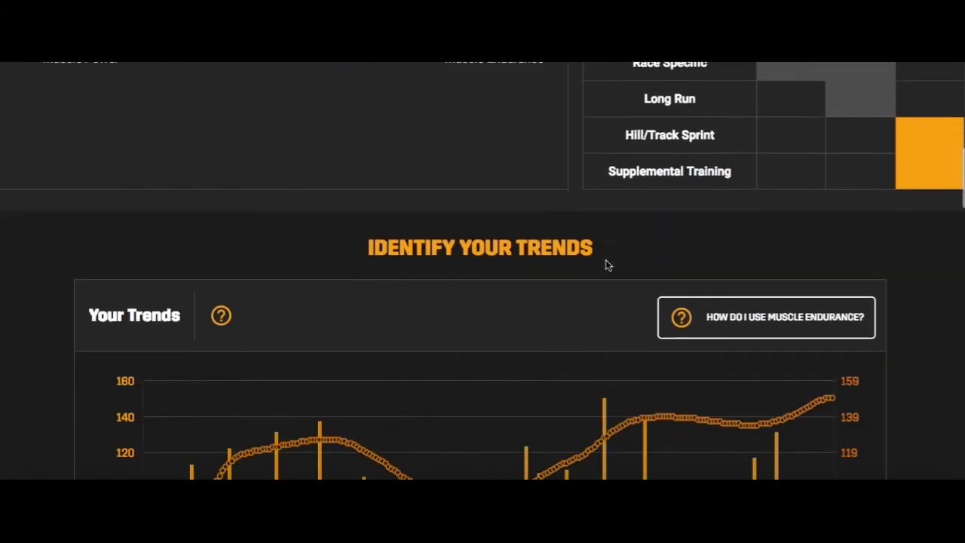
scroll(623, 273, "up", 1)
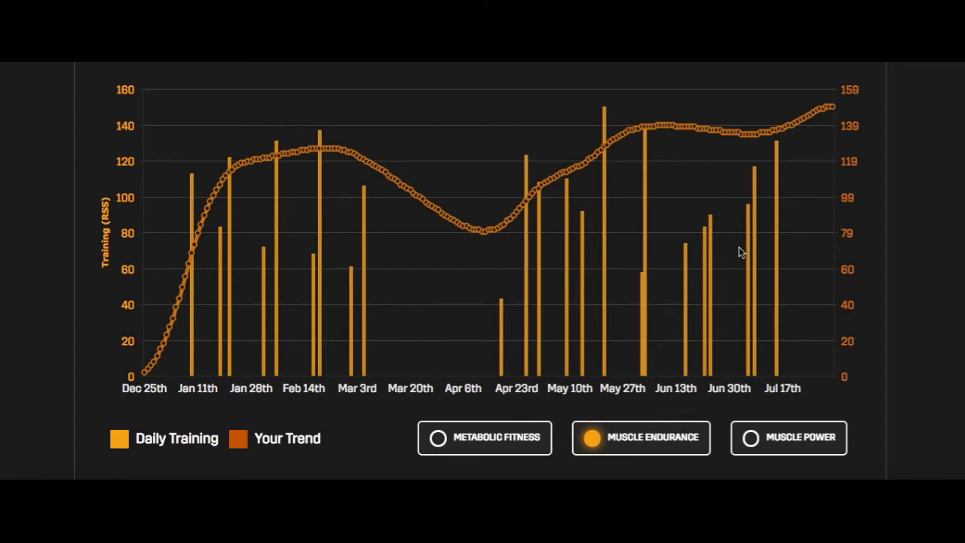
mouse_move(643, 273)
Set the Your Trends chart back to Muscle Power and check the peak 10-second power of recent training days.
left_click(751, 440)
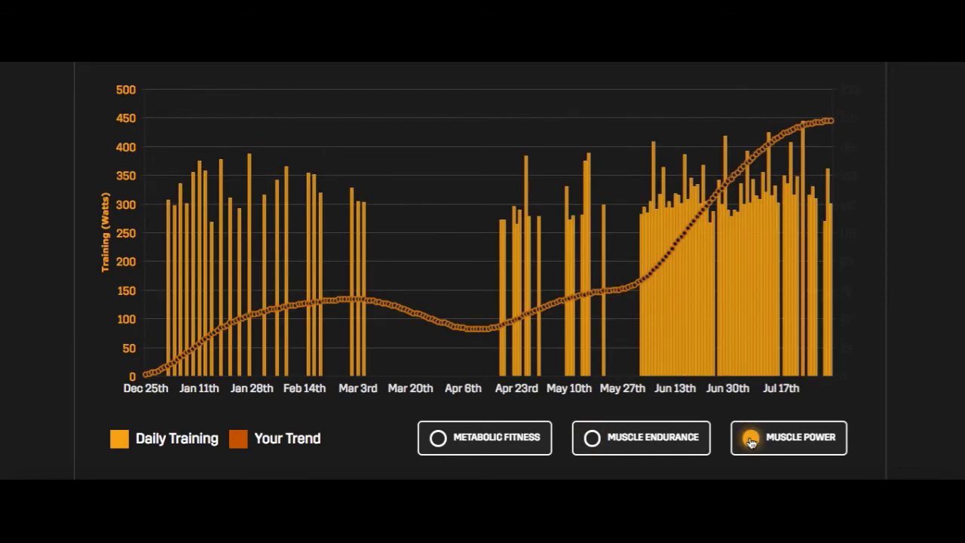
mouse_move(796, 326)
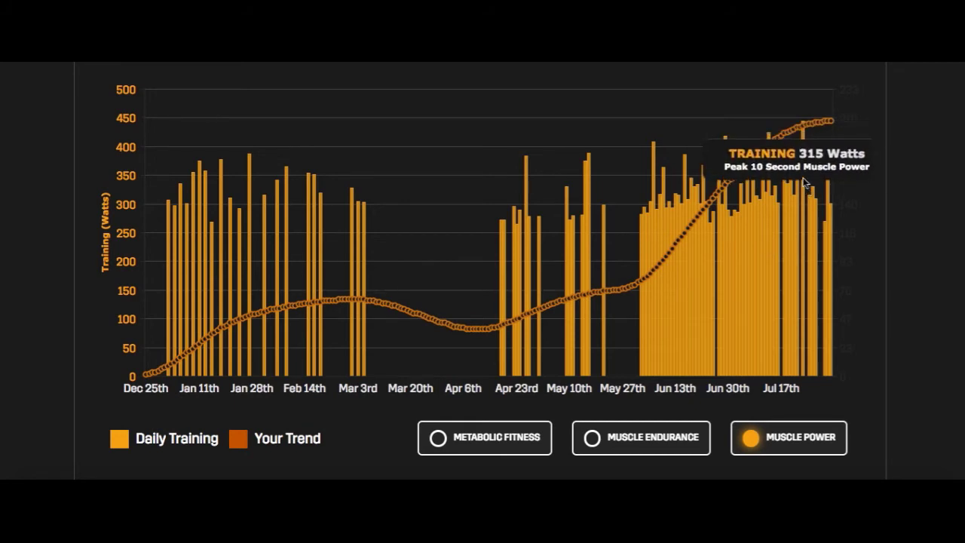
scroll(876, 195, "down", 1)
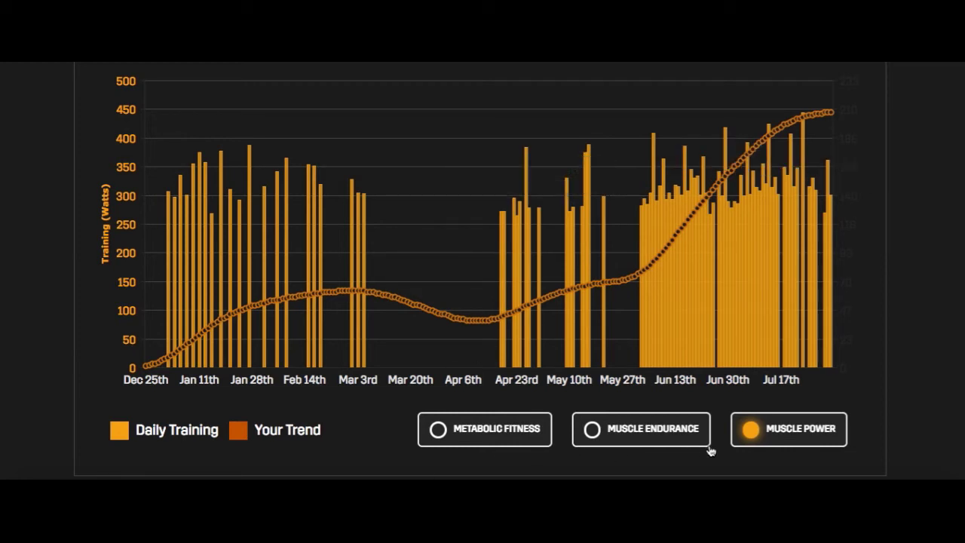
scroll(710, 437, "down", 1)
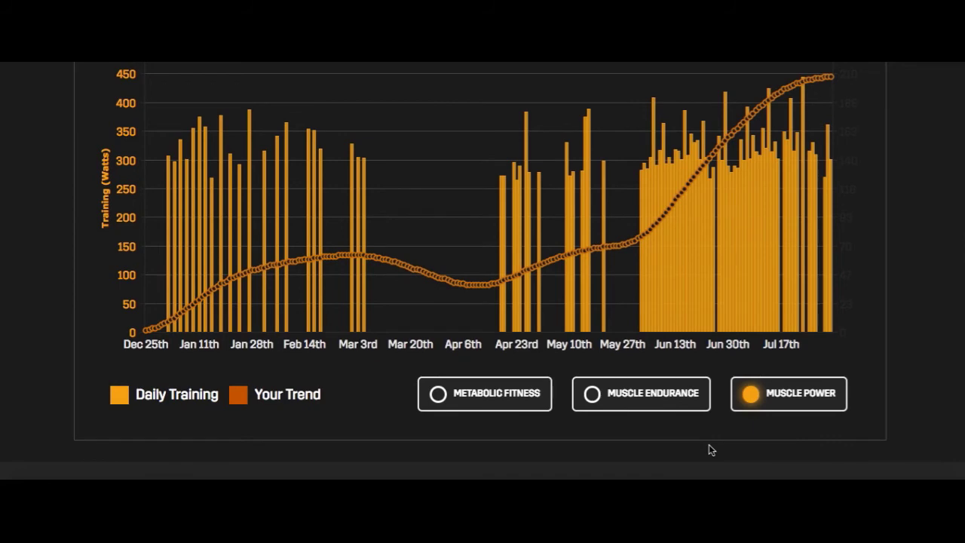
Bring up the Improve Training Strategy section with the Marathon Plan Comparison and the Training Power Heat Map.
scroll(710, 451, "down", 3)
scroll(709, 450, "down", 3)
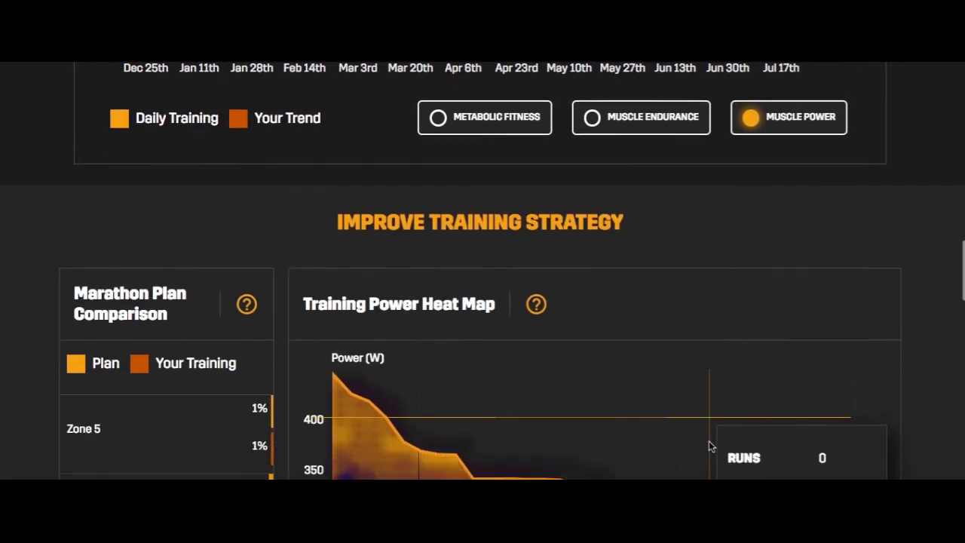
scroll(863, 328, "down", 2)
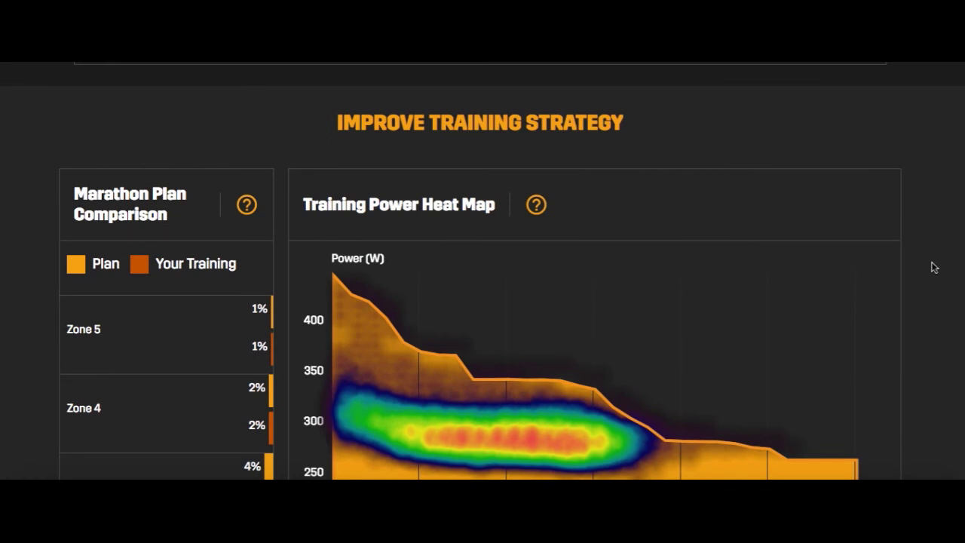
scroll(931, 254, "down", 1)
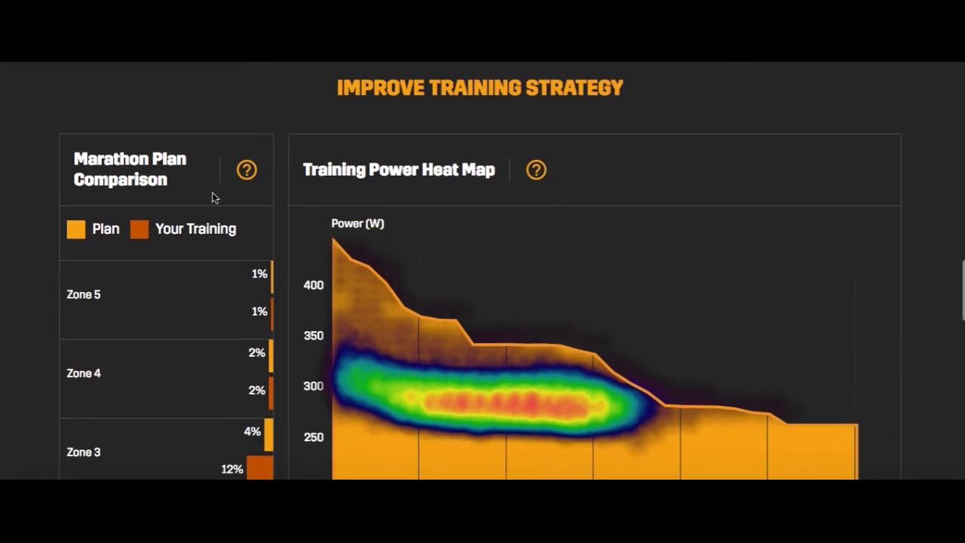
Examine the Marathon Plan Comparison, matching the planned share of training against actual training from Zone 5 down to Zone 1.
scroll(213, 198, "down", 2)
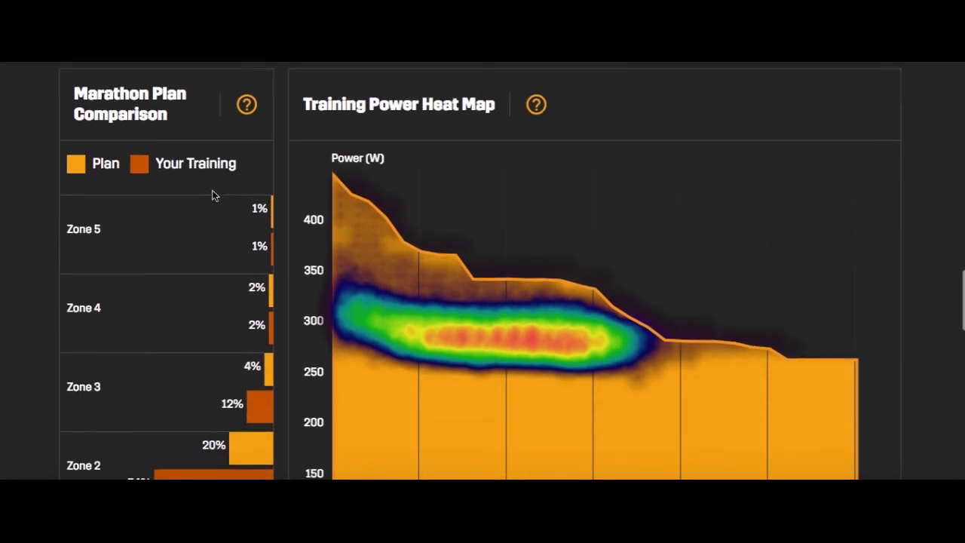
scroll(216, 252, "down", 2)
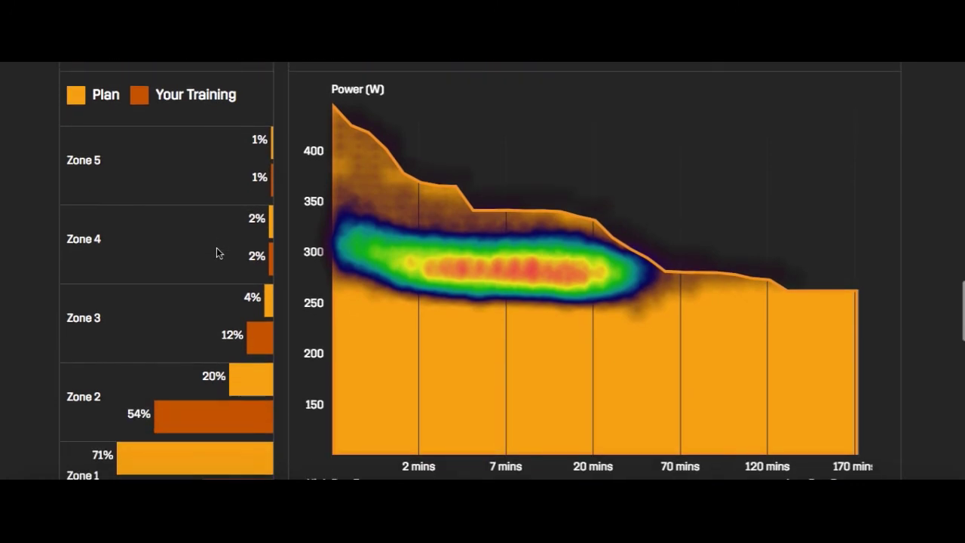
scroll(220, 217, "down", 2)
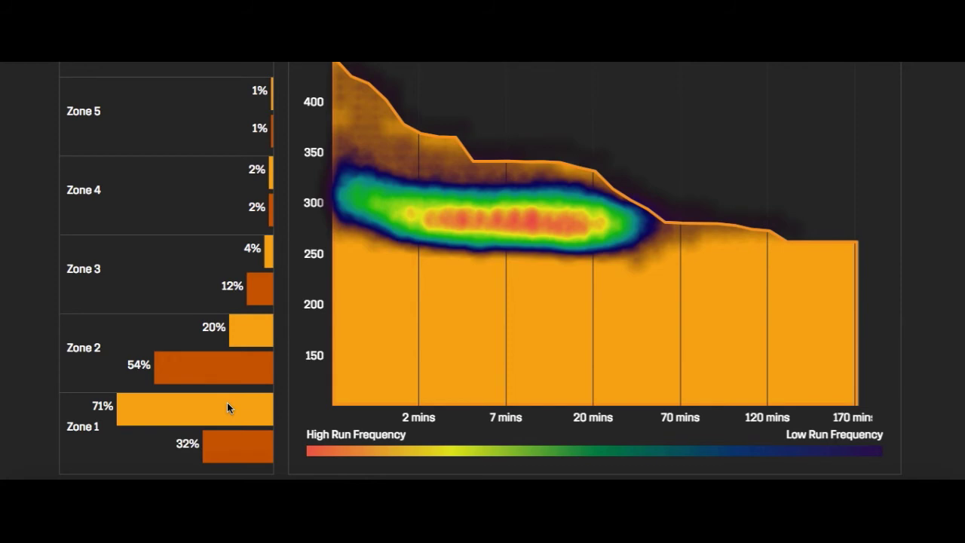
scroll(227, 402, "down", 1)
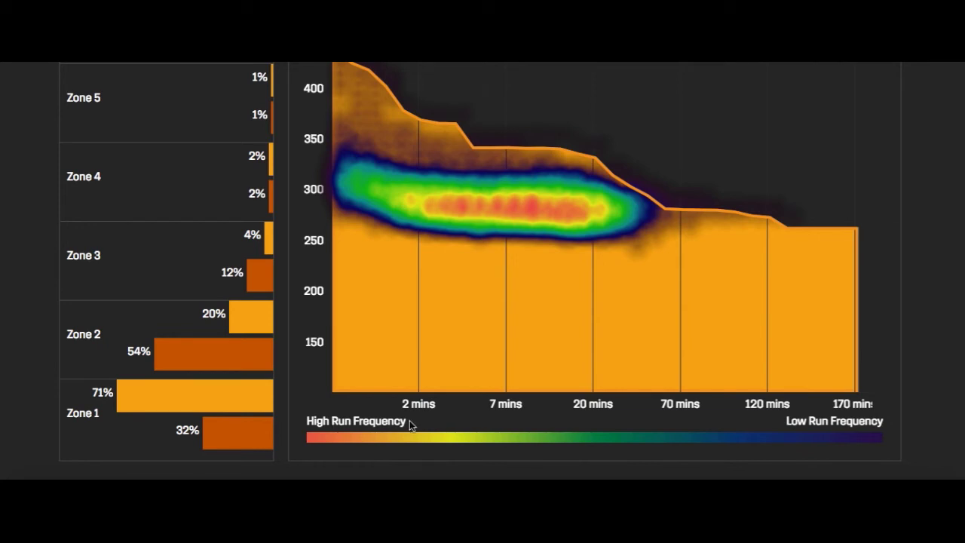
Inspect the Training Power Heat Map, reading runs, real power, curve power and duration at several points around the power curve.
scroll(417, 421, "up", 1)
mouse_move(698, 271)
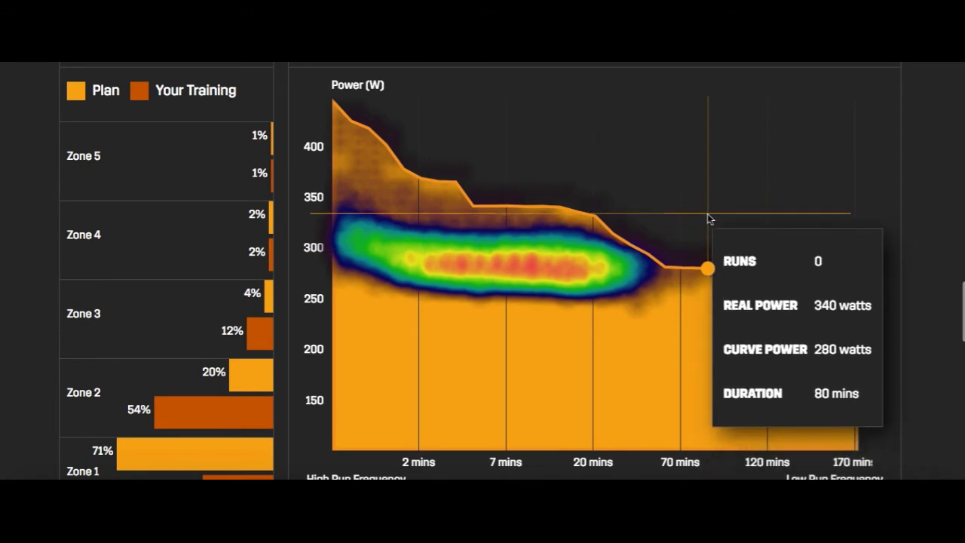
scroll(708, 214, "up", 1)
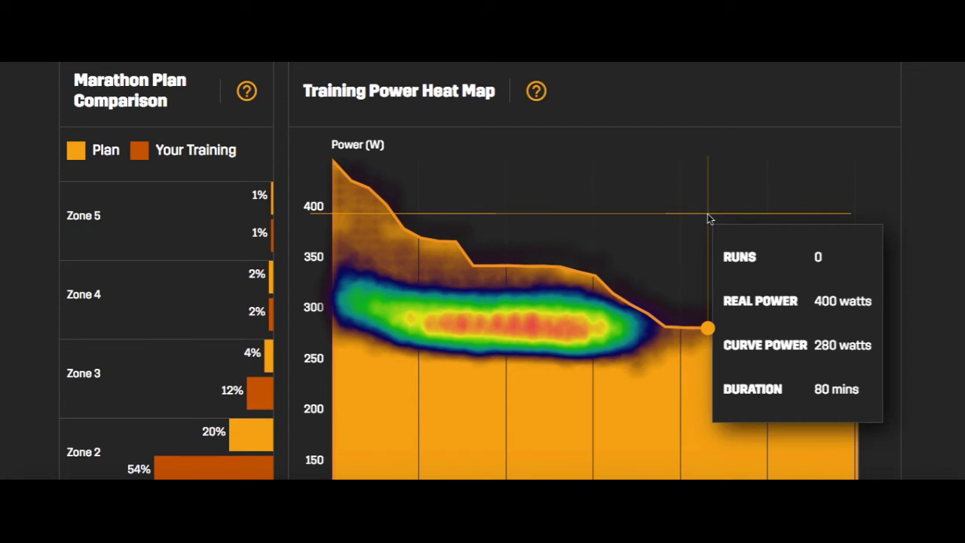
scroll(707, 219, "down", 1)
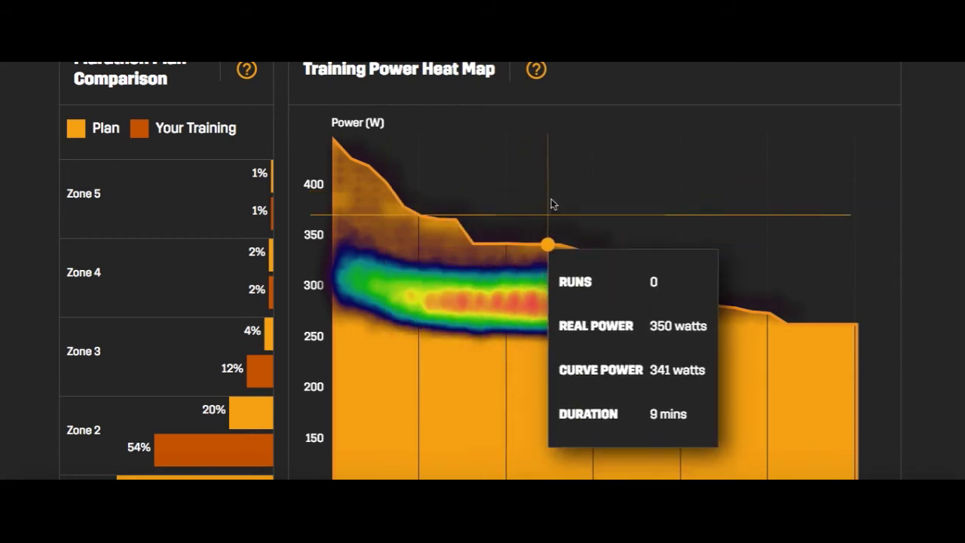
scroll(553, 201, "down", 1)
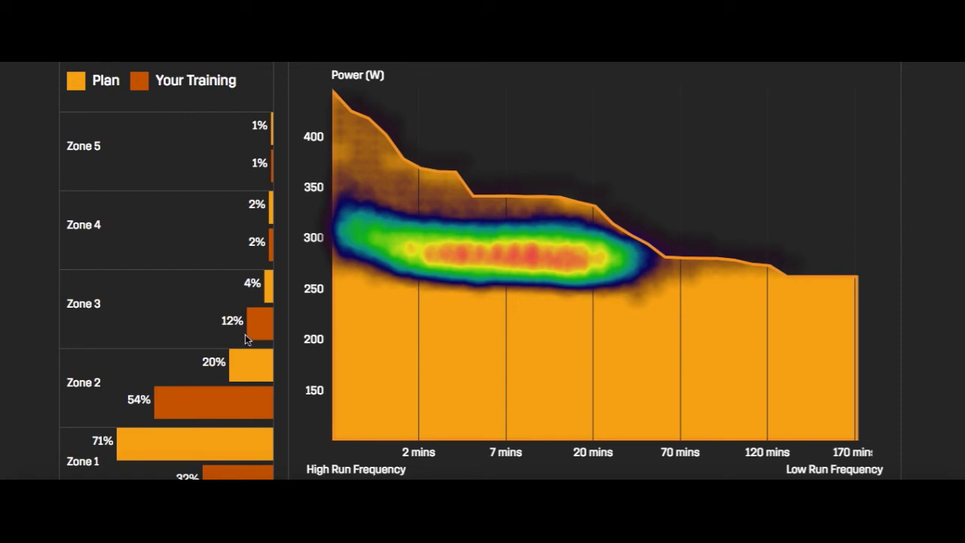
mouse_move(369, 249)
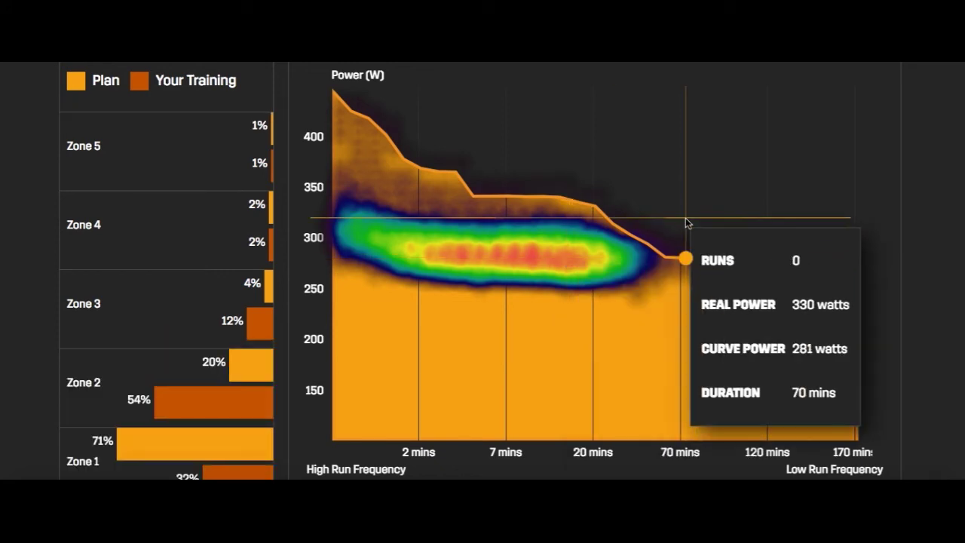
In Manage Training Load, switch the Training Load Bar Chart to Stress and inspect the Jul 10th week's bar.
scroll(685, 218, "down", 1)
scroll(685, 218, "down", 2)
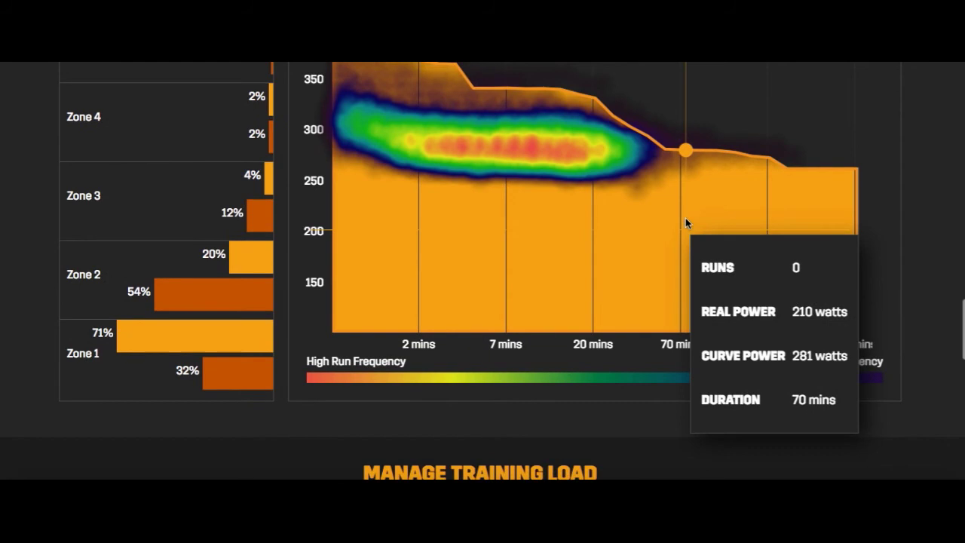
scroll(685, 218, "down", 5)
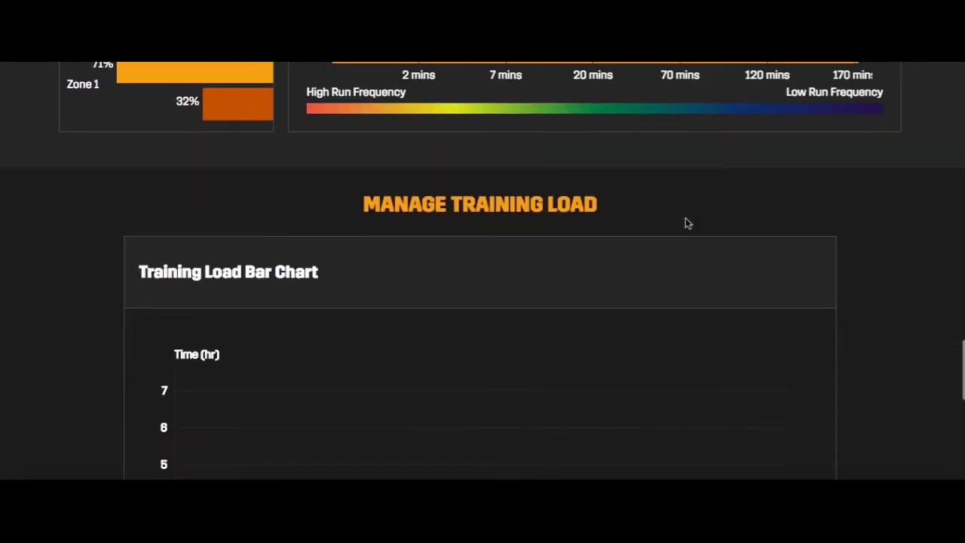
scroll(685, 218, "down", 2)
scroll(685, 219, "down", 1)
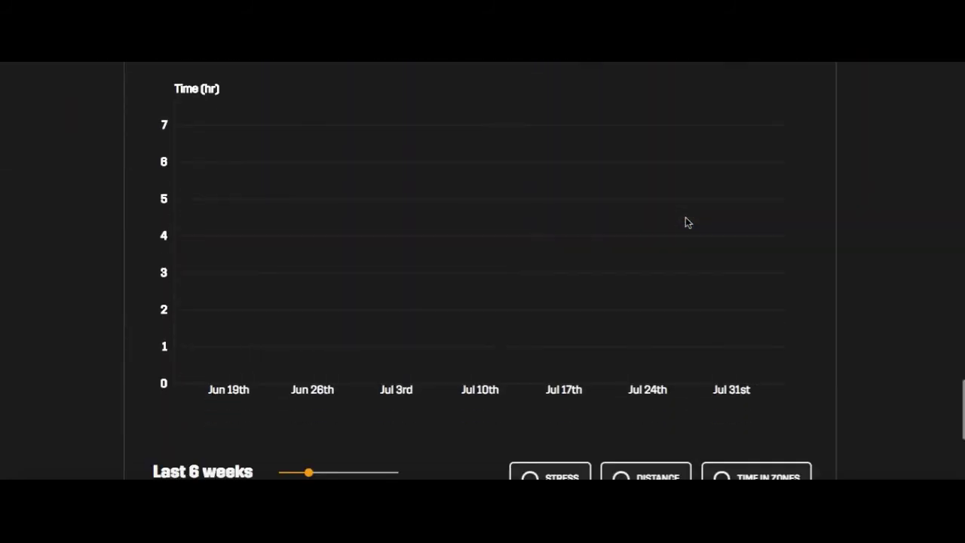
scroll(686, 218, "down", 1)
mouse_move(309, 411)
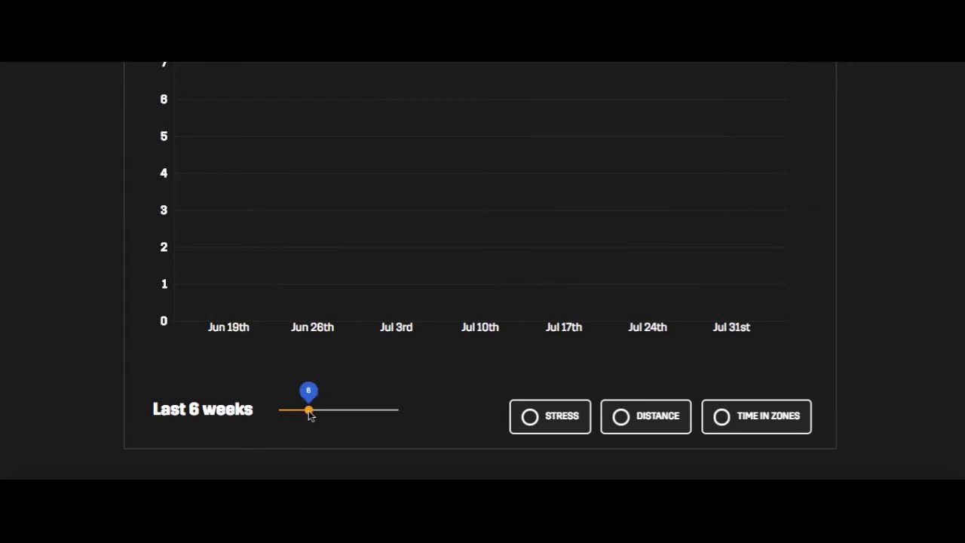
scroll(395, 360, "up", 1)
left_click(528, 445)
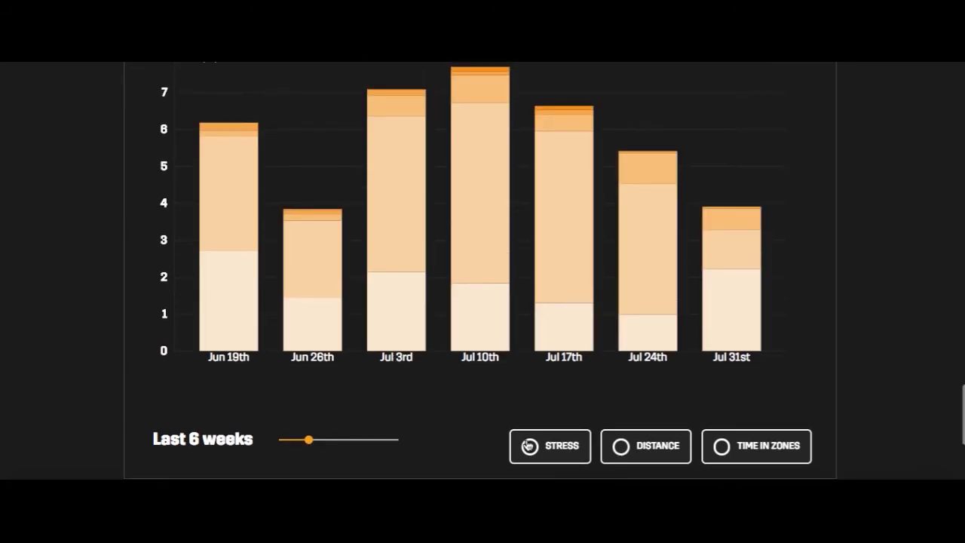
scroll(481, 383, "up", 1)
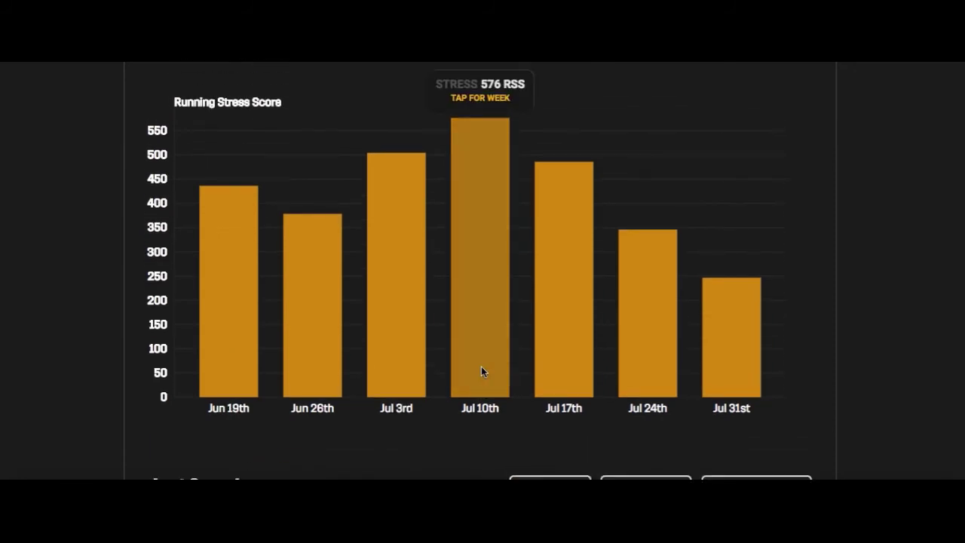
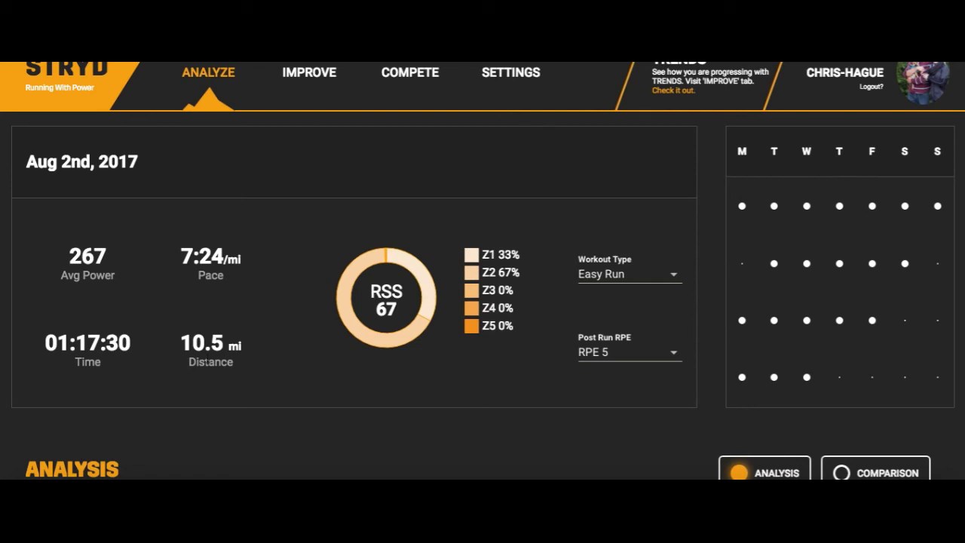
Look through the Workout Type options for the Aug 2nd, 2017 run, keeping Easy Run, and review the run's summary.
left_click(604, 276)
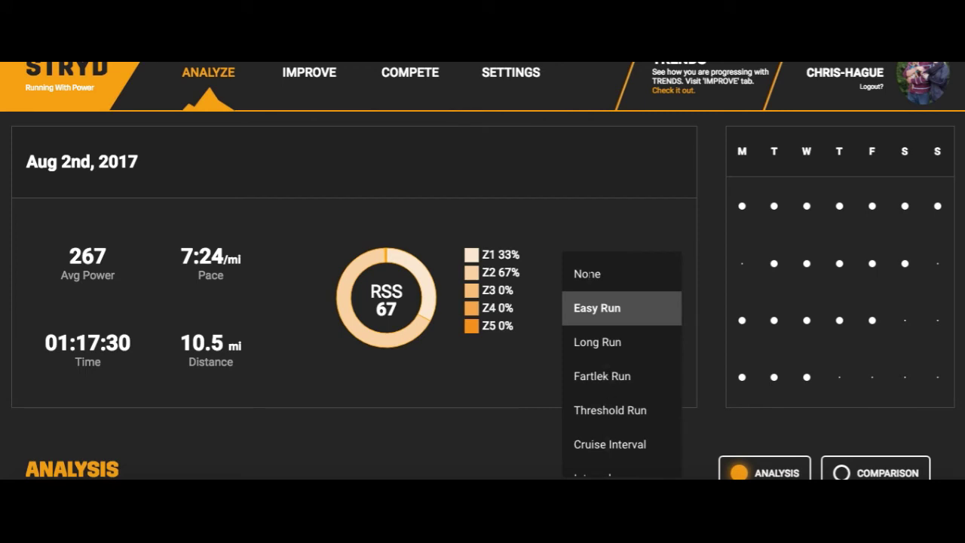
left_click(587, 242)
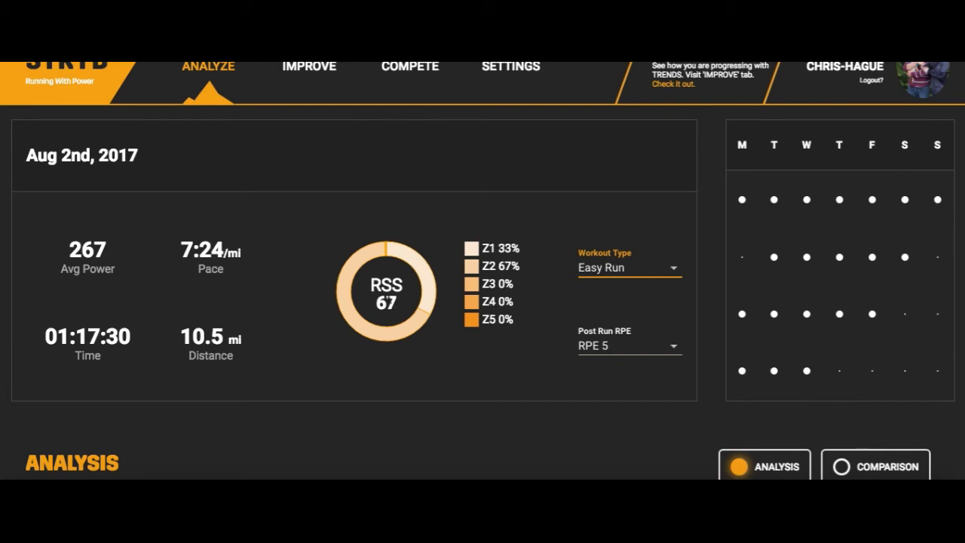
scroll(389, 301, "down", 1)
scroll(389, 302, "down", 1)
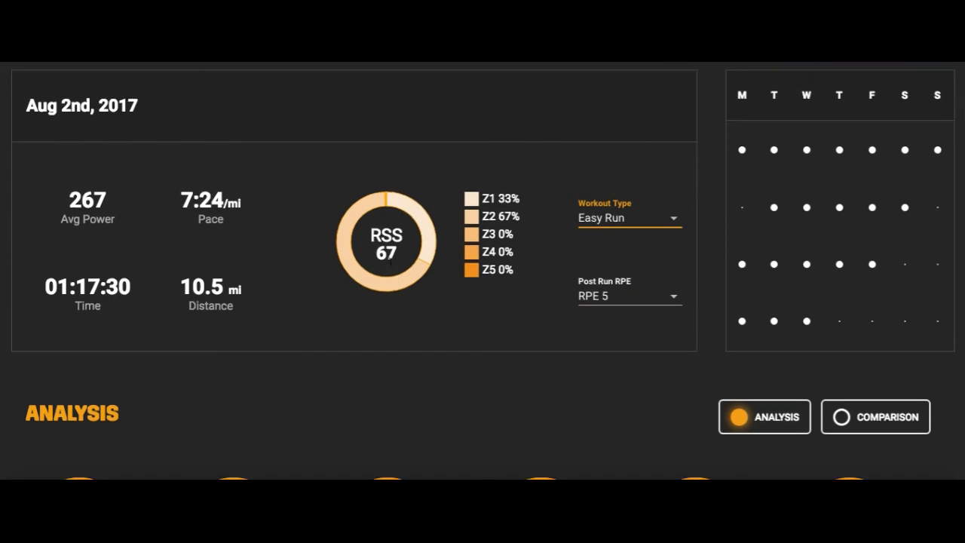
scroll(391, 268, "down", 1)
scroll(391, 268, "down", 1)
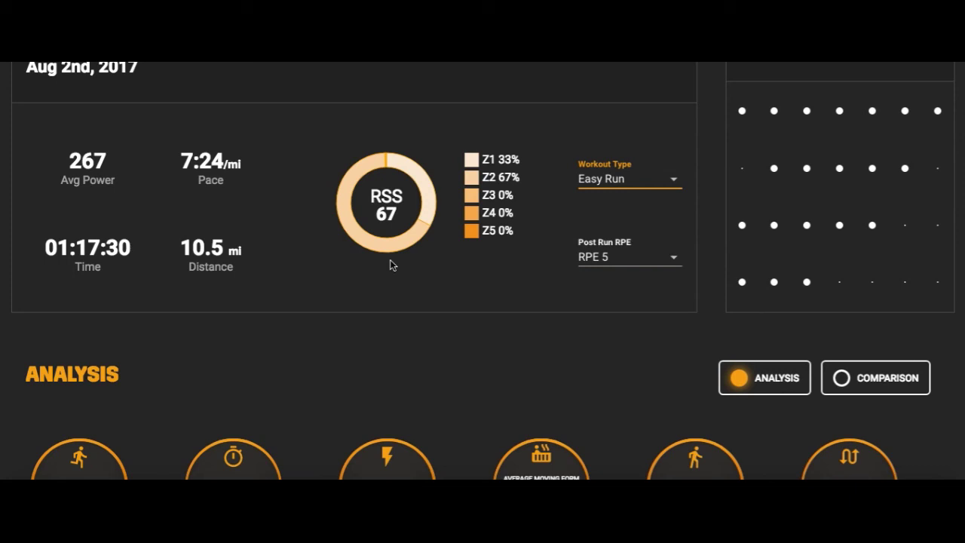
Examine the run's Analysis moving statistics, including the extra metrics behind the power, form power and cadence circles.
scroll(390, 261, "down", 3)
scroll(390, 260, "down", 1)
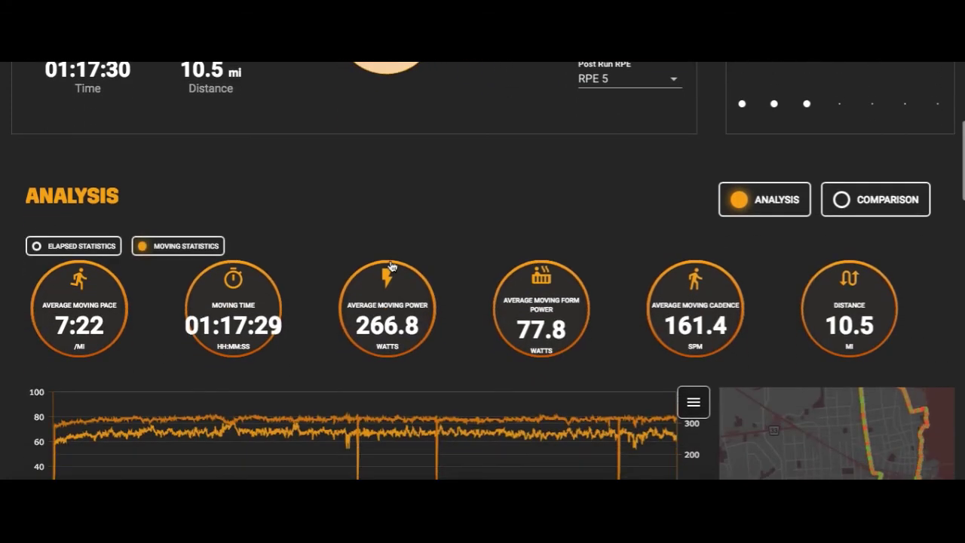
scroll(392, 270, "up", 2)
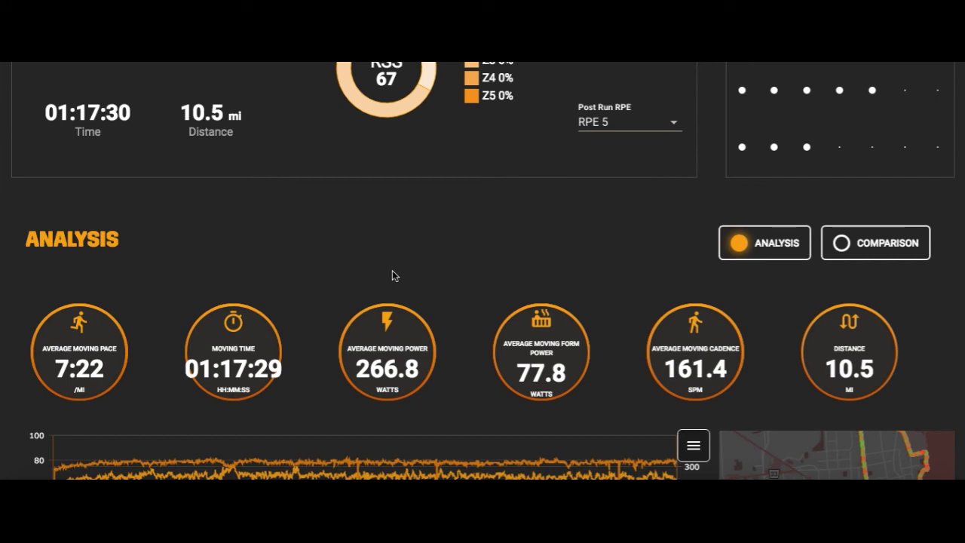
scroll(392, 276, "down", 2)
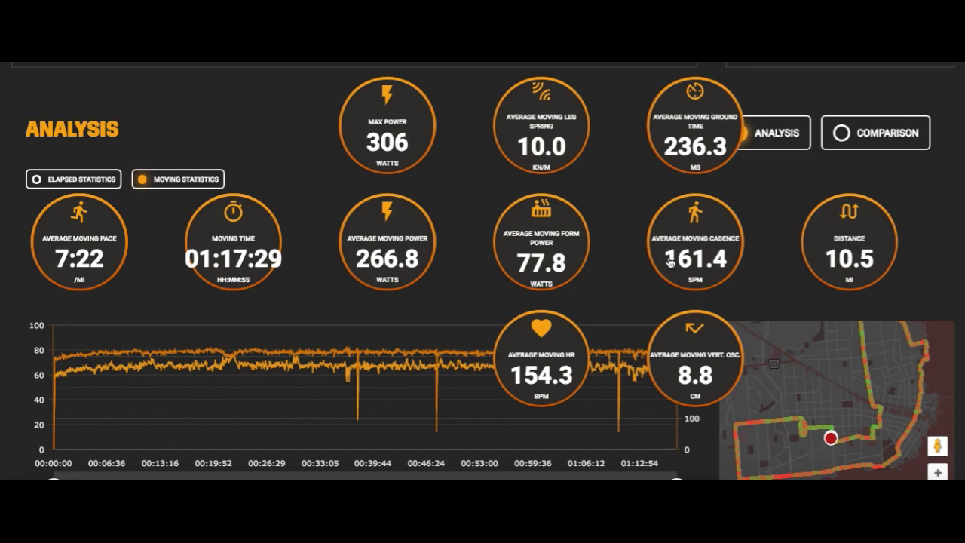
scroll(645, 253, "down", 1)
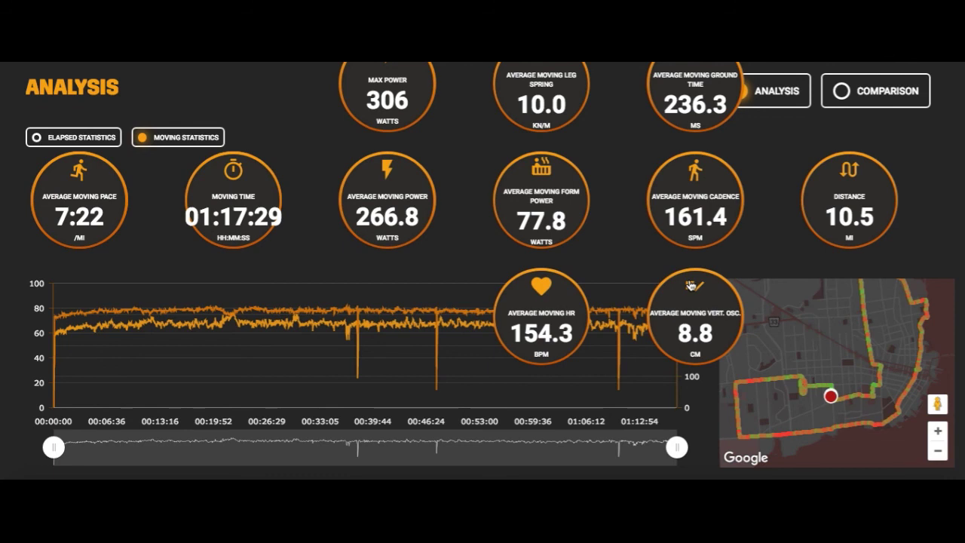
scroll(635, 249, "down", 1)
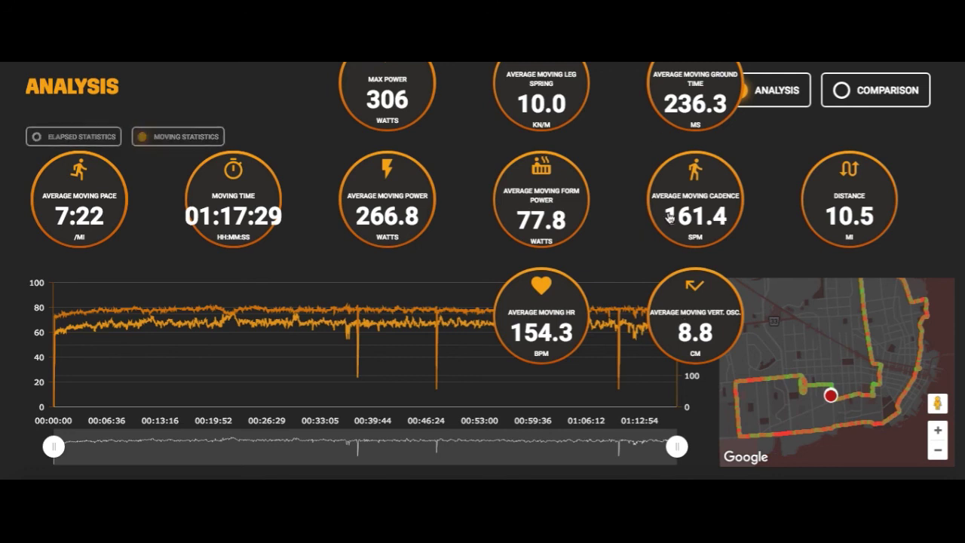
scroll(636, 202, "down", 1)
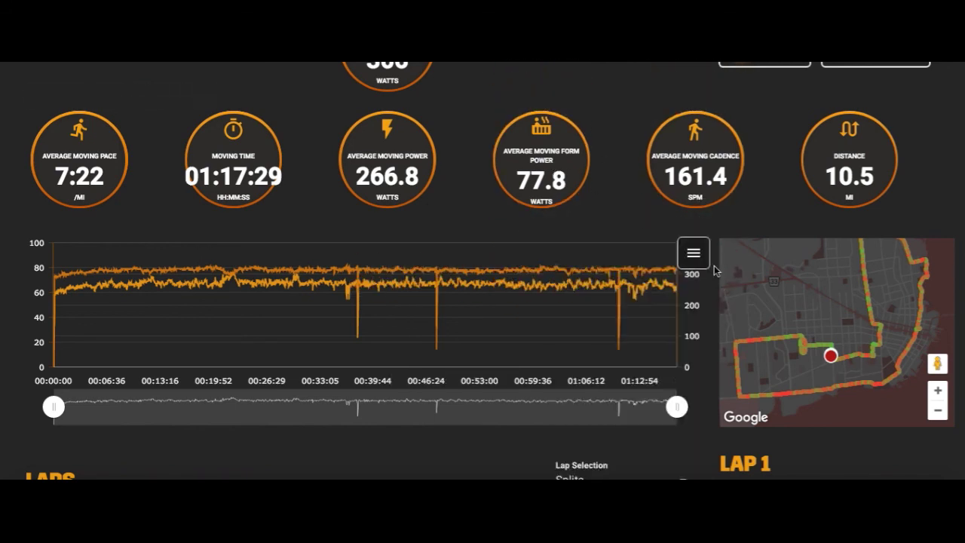
Show Heart Rate instead of Form Power alongside Power in the run chart and inspect both curves along the timeline.
left_click(694, 253)
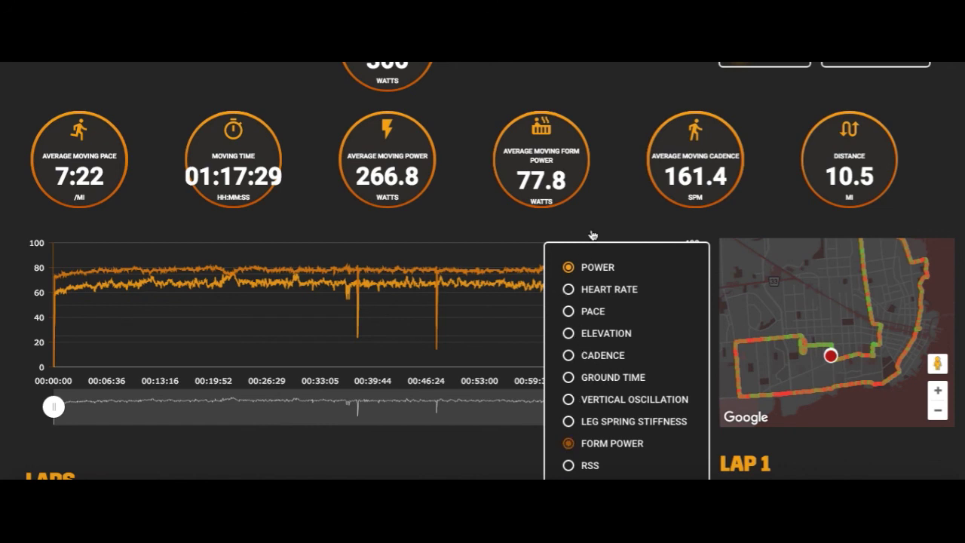
left_click(666, 291)
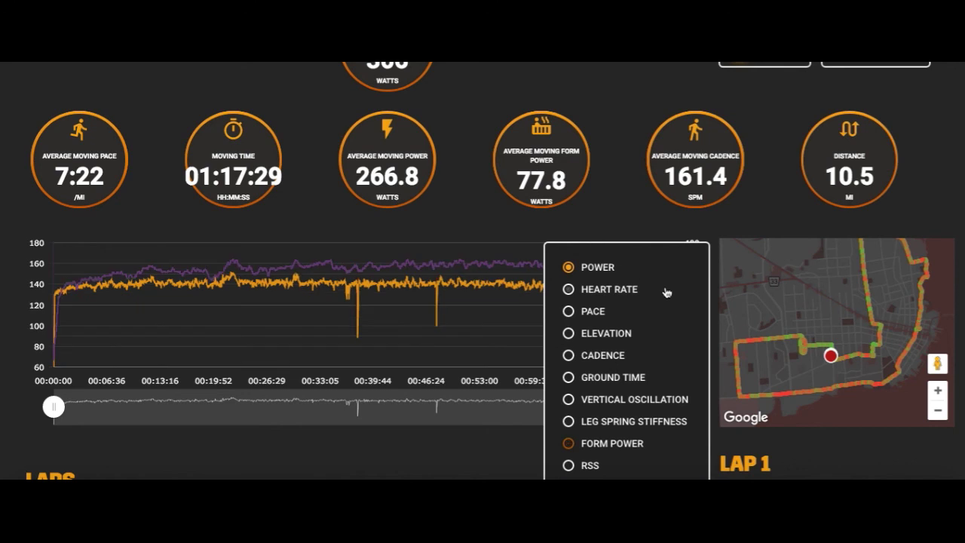
left_click(667, 292)
left_click(692, 252)
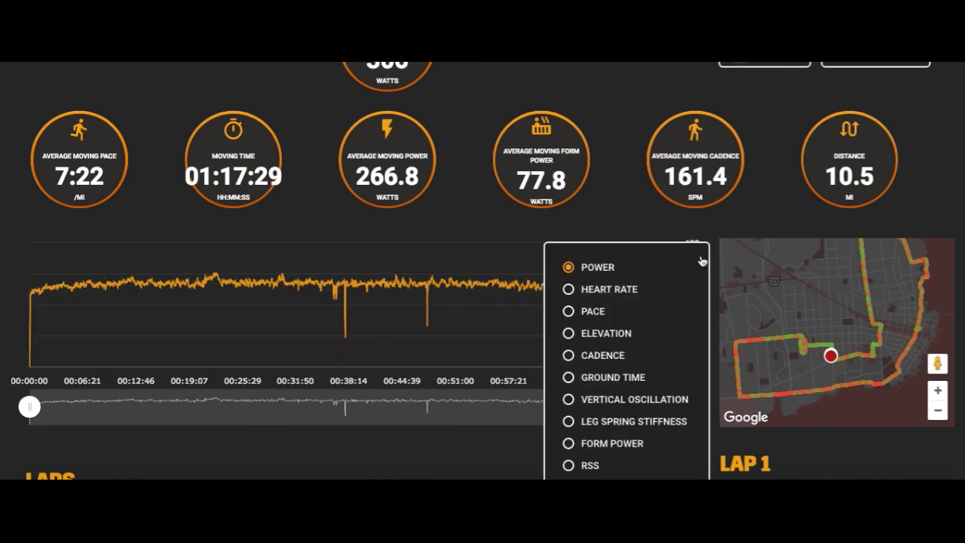
left_click(570, 290)
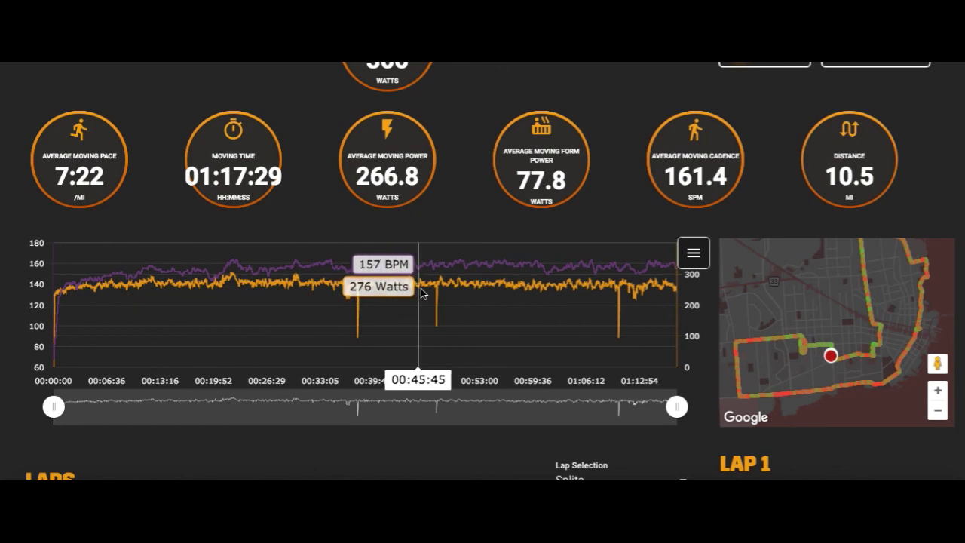
scroll(481, 294, "down", 1)
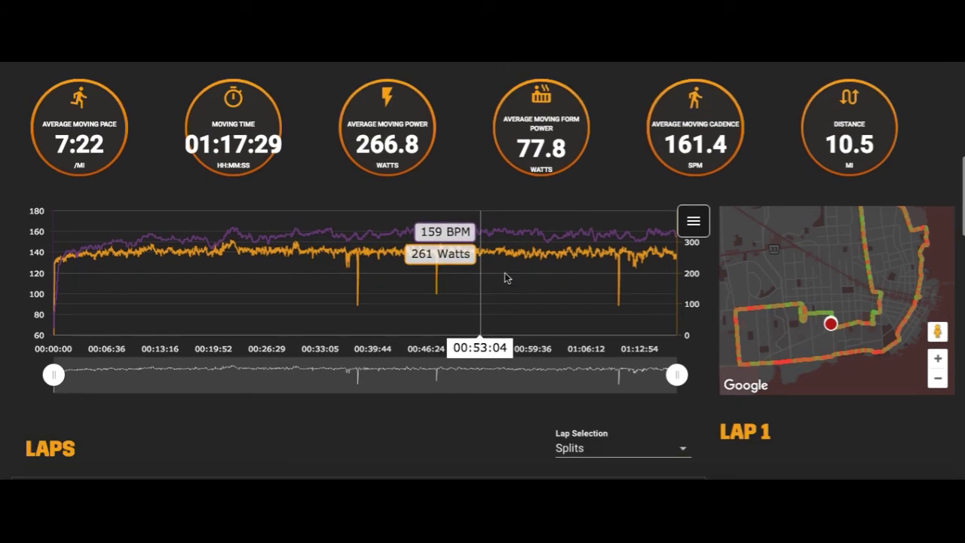
Add Leg Spring Stiffness to the run chart, remove Heart Rate, and compare the stiffness curve with Power.
left_click(705, 225)
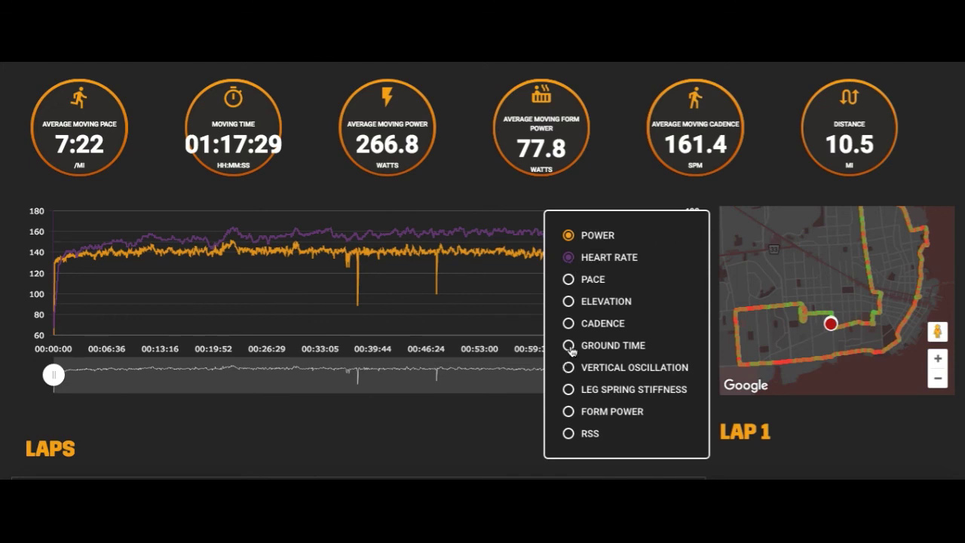
left_click(567, 390)
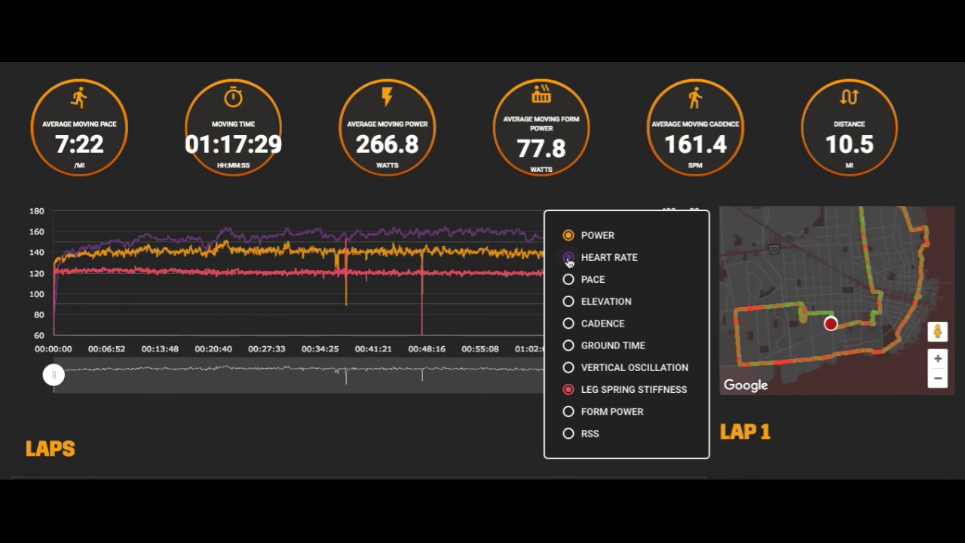
left_click(569, 258)
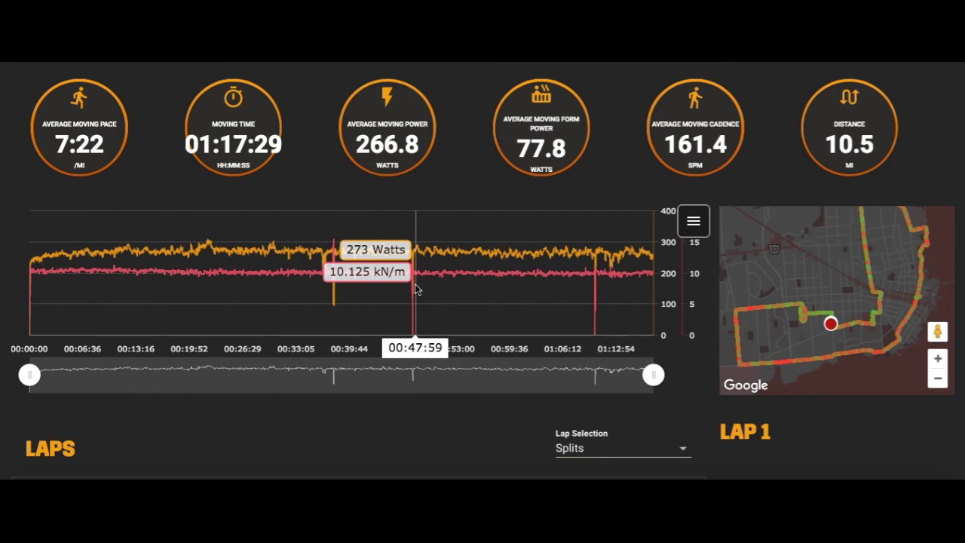
scroll(416, 291, "down", 1)
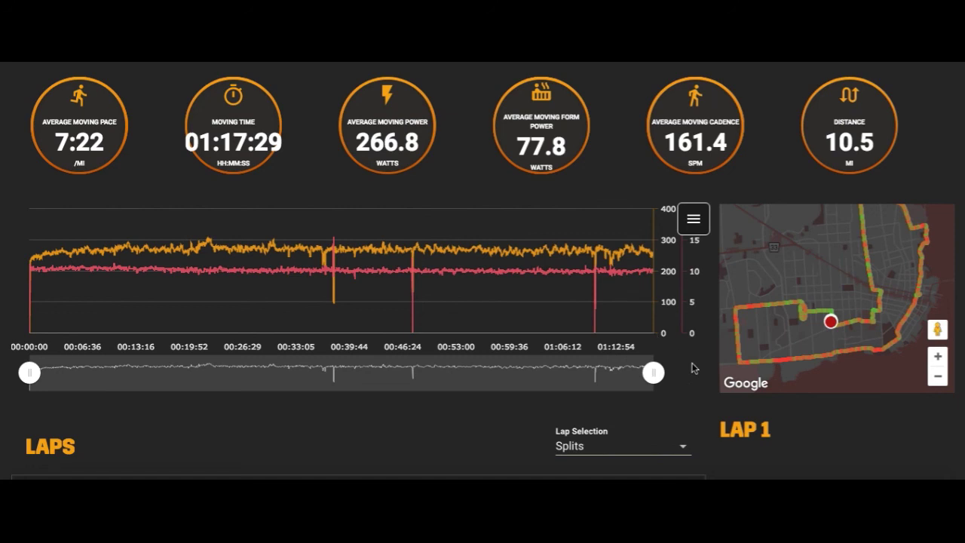
Examine the run's Laps table with its power, pace, form power and leg spring columns, plus the Lap 1 RSS zone breakdown.
scroll(694, 368, "down", 1)
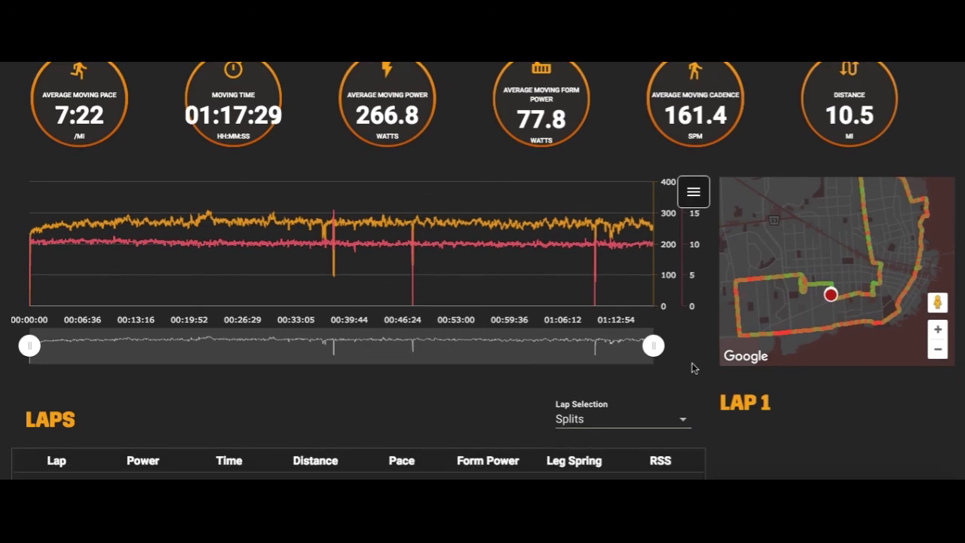
scroll(694, 368, "down", 2)
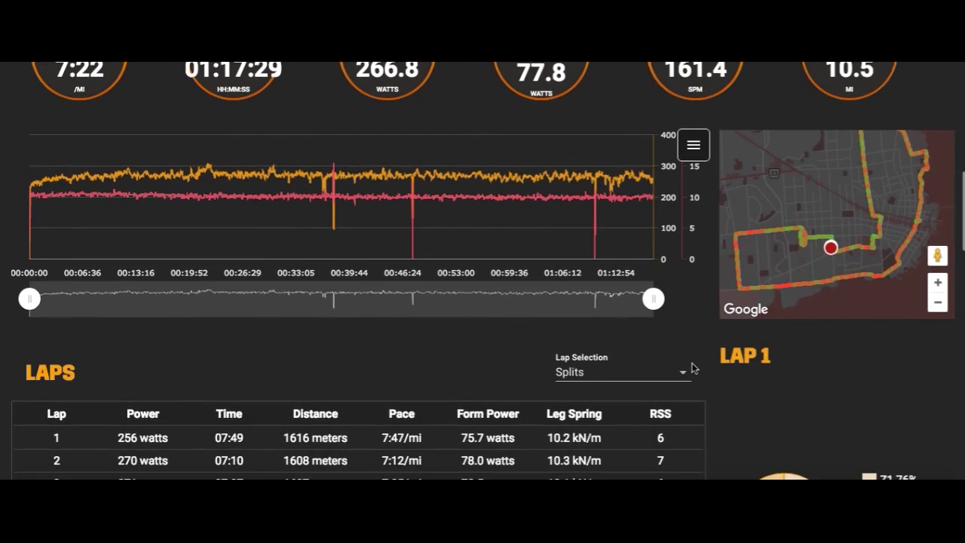
scroll(725, 398, "down", 2)
scroll(724, 396, "down", 3)
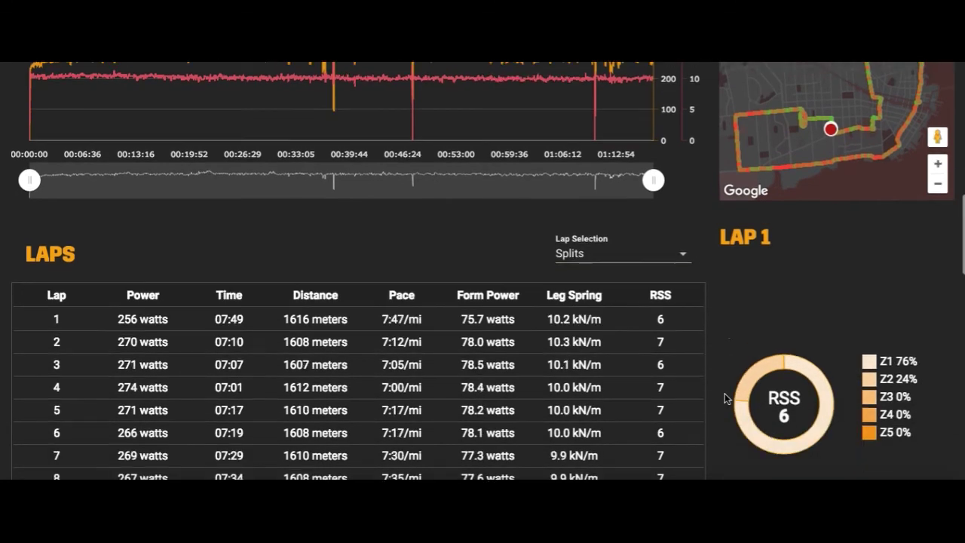
scroll(595, 350, "up", 9)
scroll(595, 351, "up", 7)
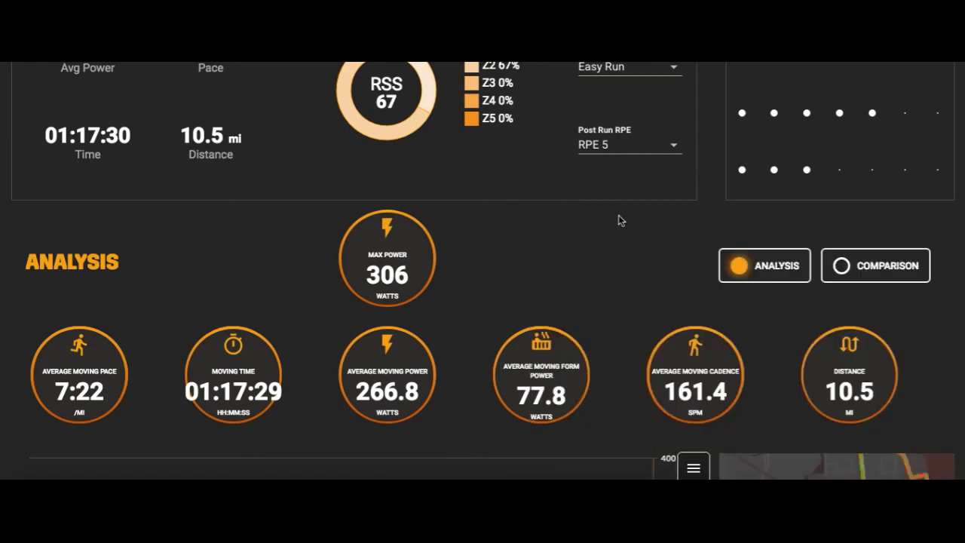
scroll(618, 214, "down", 6)
scroll(619, 215, "down", 1)
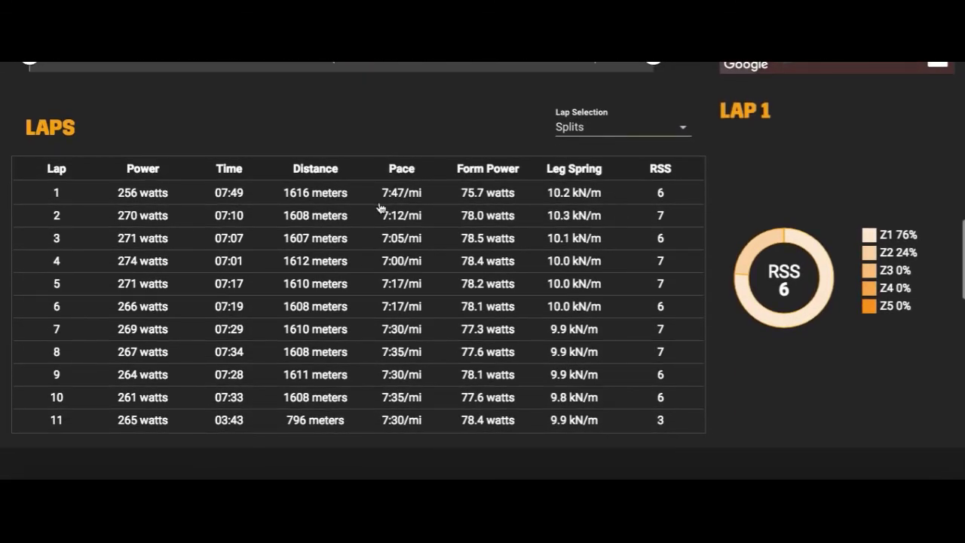
Show the lap table by Miles for comparison, and return the Lap Selection to Splits.
left_click(569, 128)
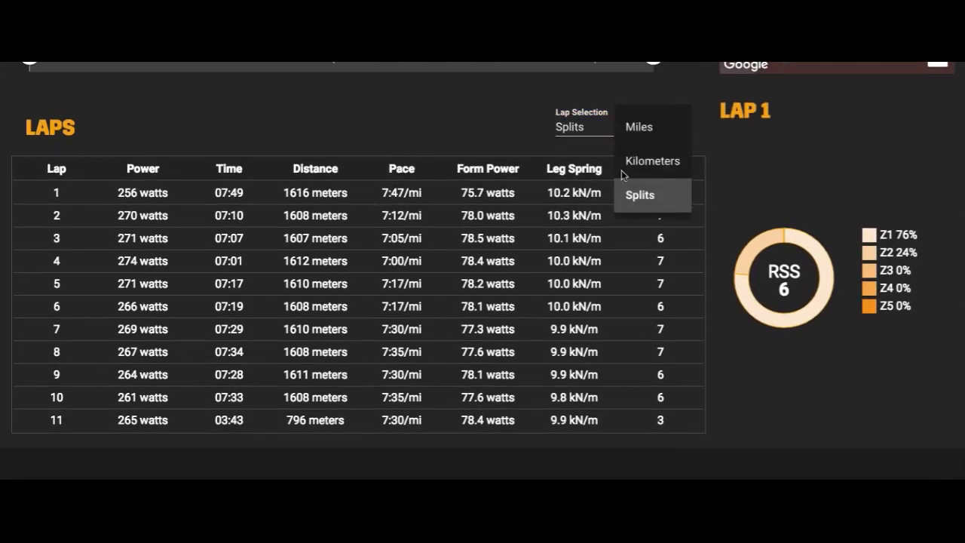
left_click(636, 129)
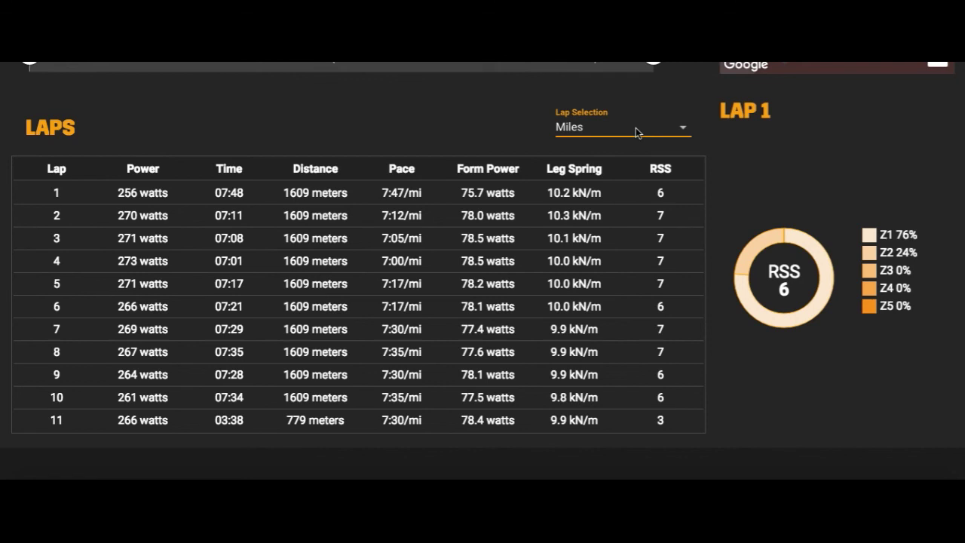
left_click(586, 132)
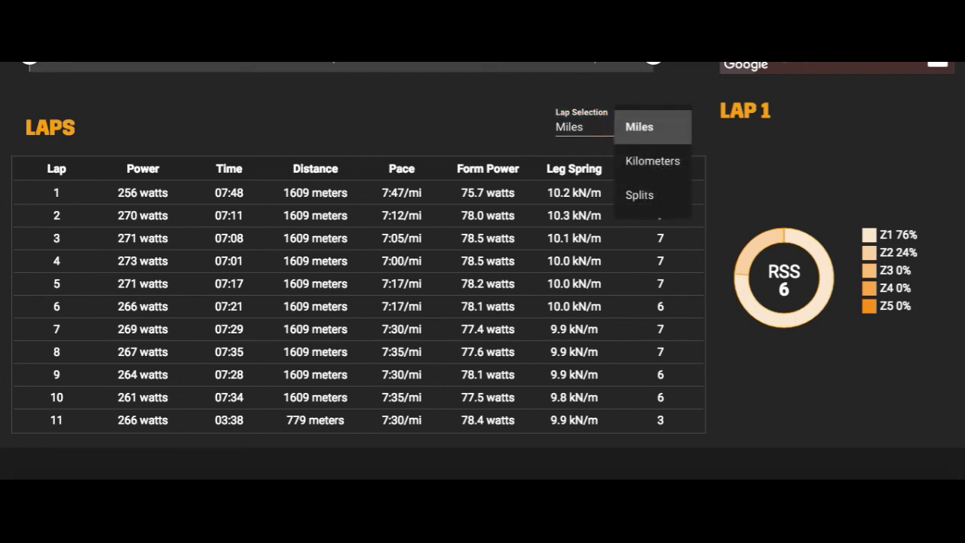
left_click(646, 195)
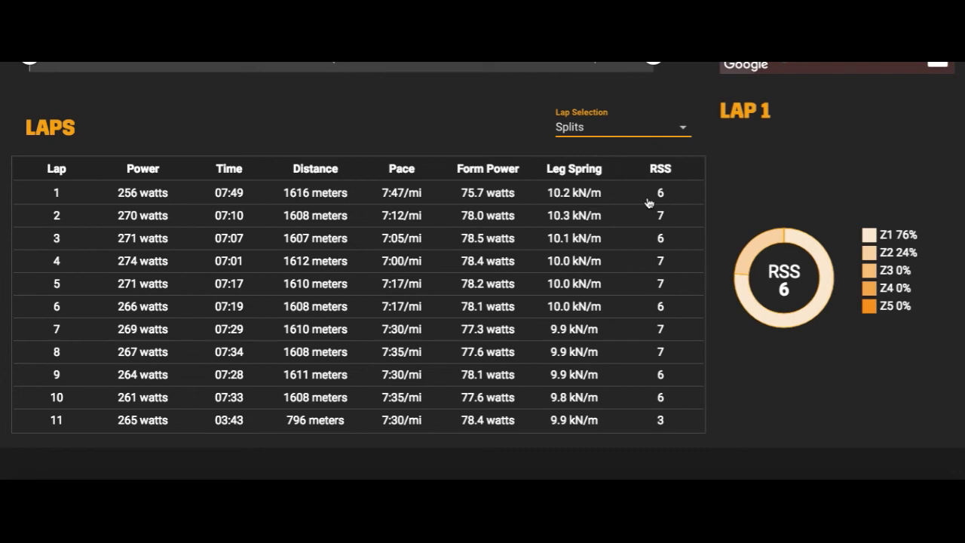
Look over the training calendar's daily runs, including the additional runs on the 13th, the 19th and the 1st.
scroll(760, 211, "down", 7)
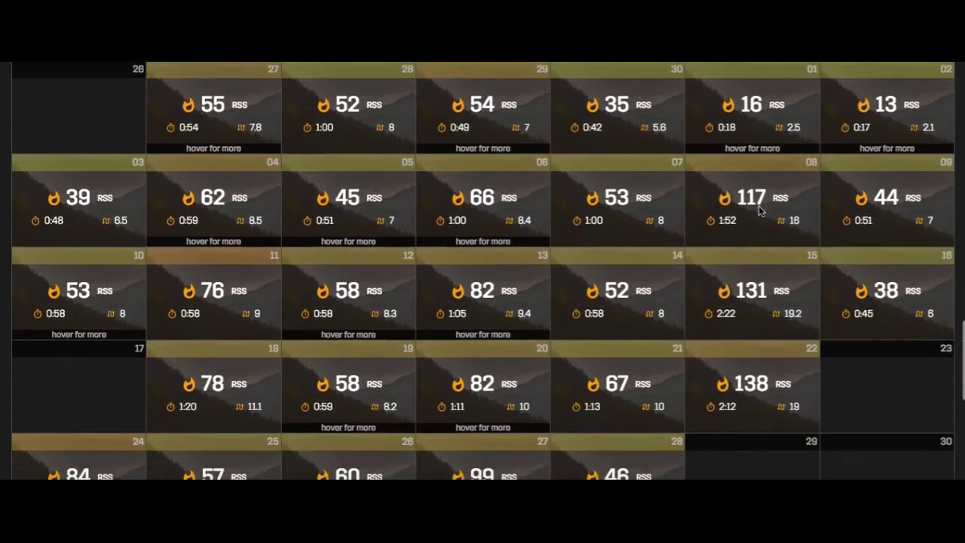
scroll(760, 211, "down", 2)
mouse_move(489, 211)
scroll(489, 211, "down", 1)
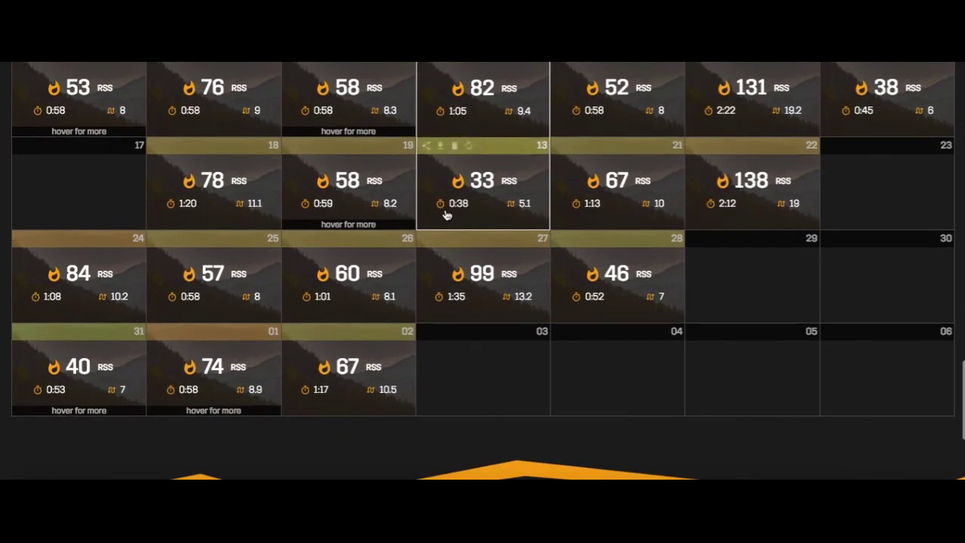
mouse_move(302, 356)
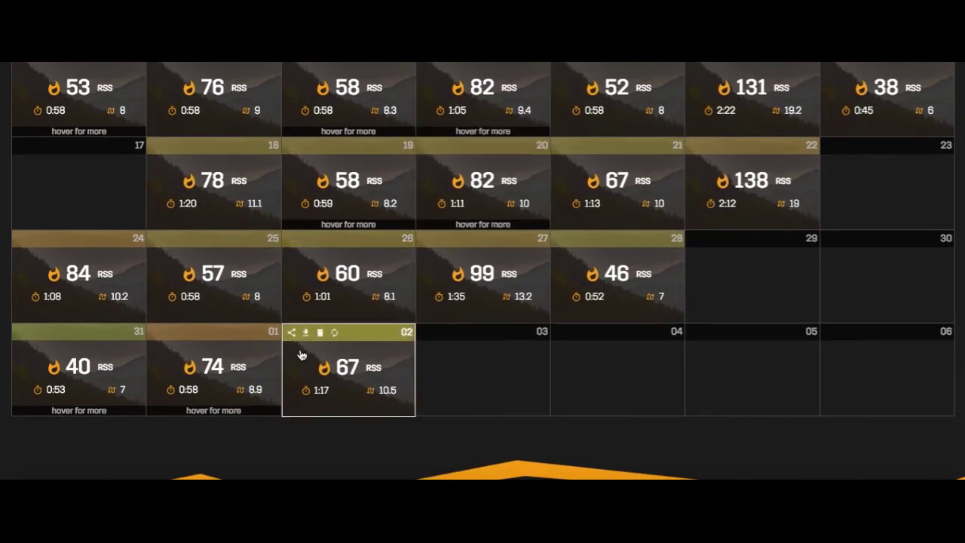
mouse_move(73, 258)
mouse_move(189, 341)
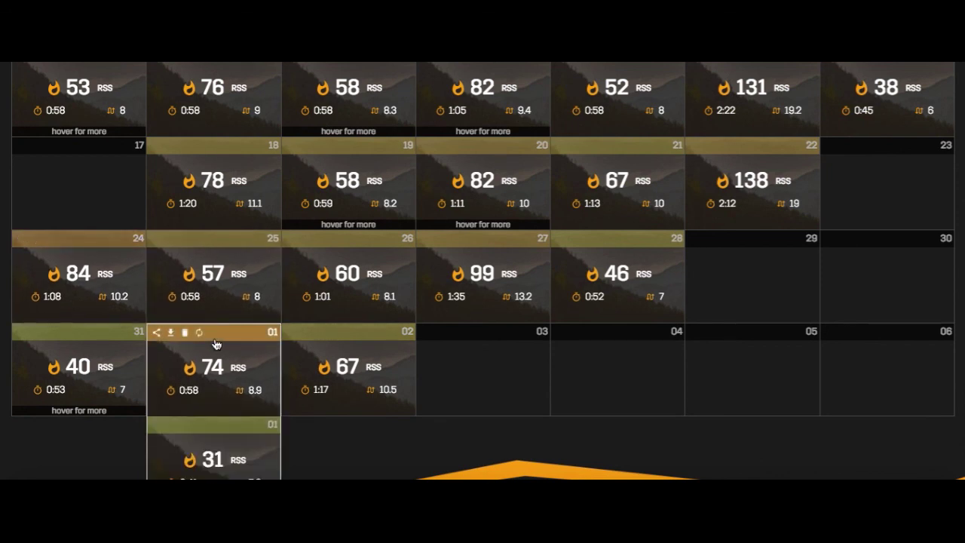
scroll(215, 344, "up", 1)
scroll(321, 345, "up", 1)
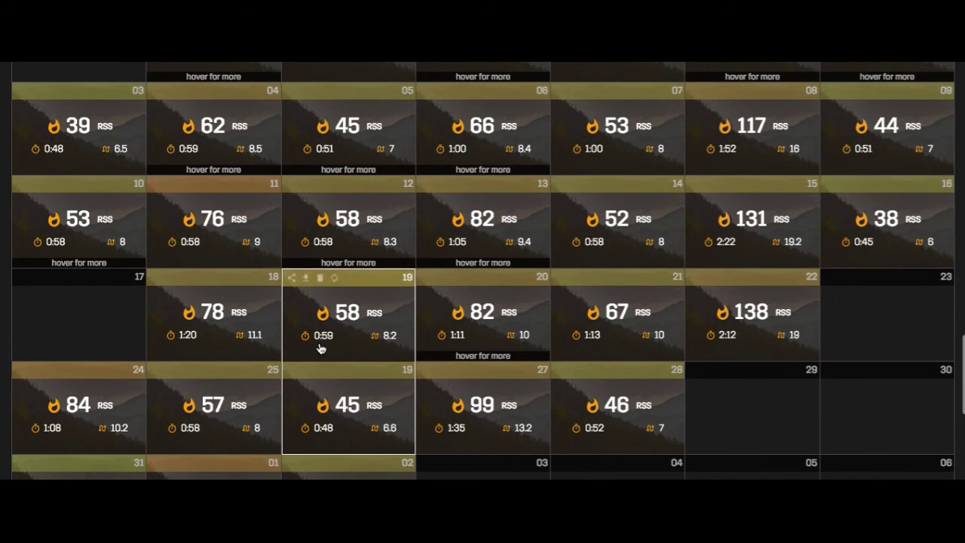
scroll(317, 335, "up", 2)
mouse_move(603, 196)
Zoom the run's map out one level to show the whole route, and return to the Aug 2nd, 2017 run summary.
scroll(603, 197, "up", 10)
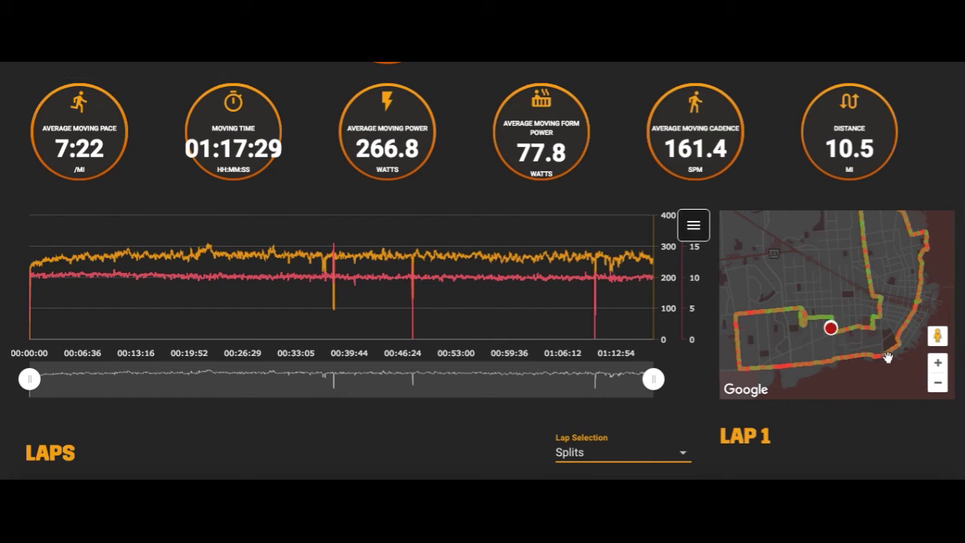
left_click(938, 382)
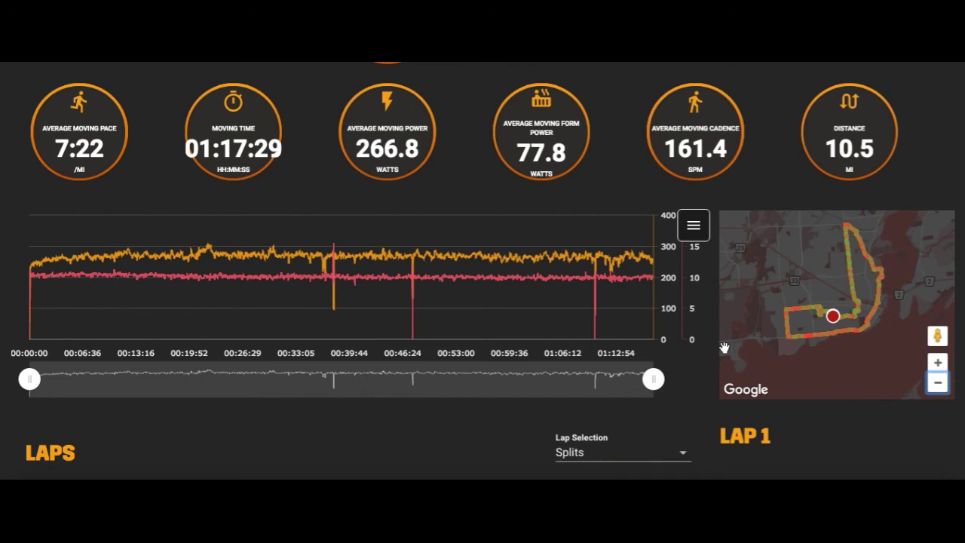
scroll(722, 347, "up", 3)
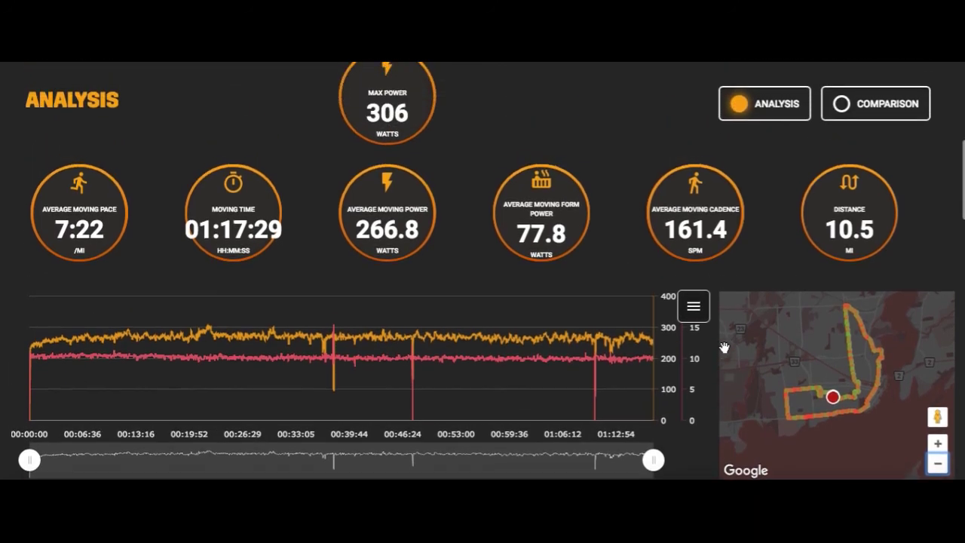
scroll(641, 240, "up", 8)
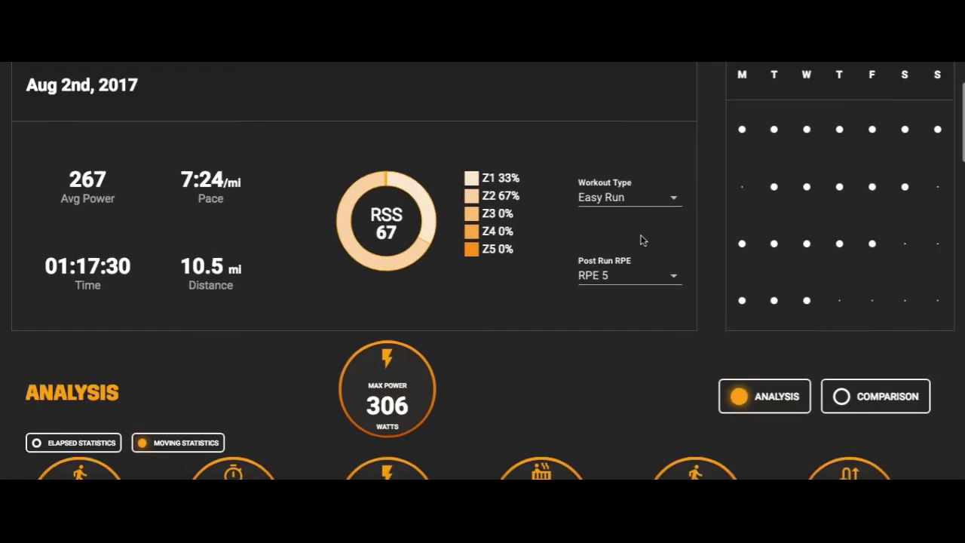